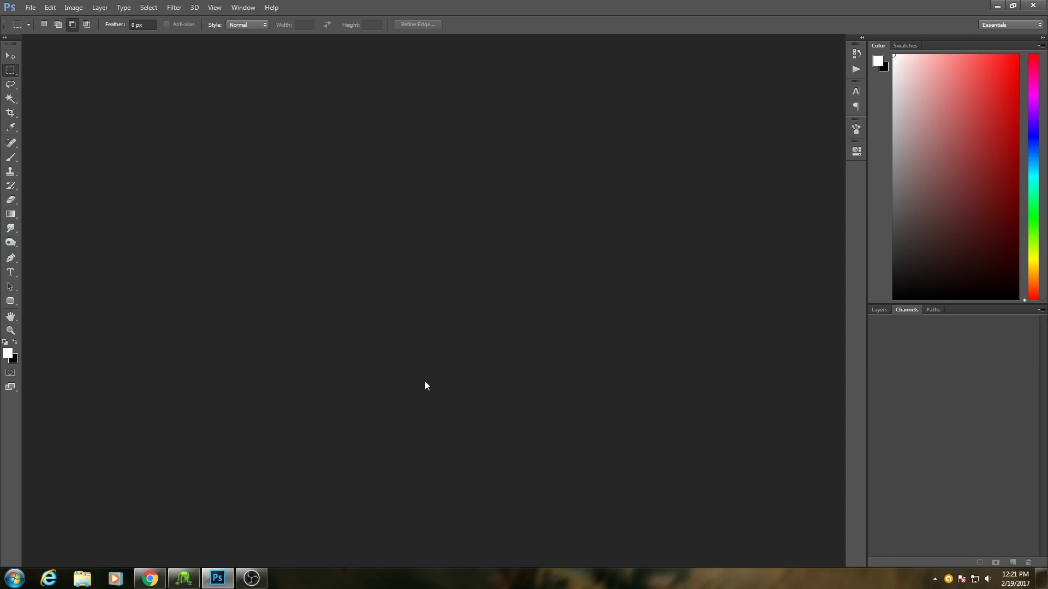
Step: Browse to the SteelCarapace folder under the Wings textures for files to open
key("ctrl+o")
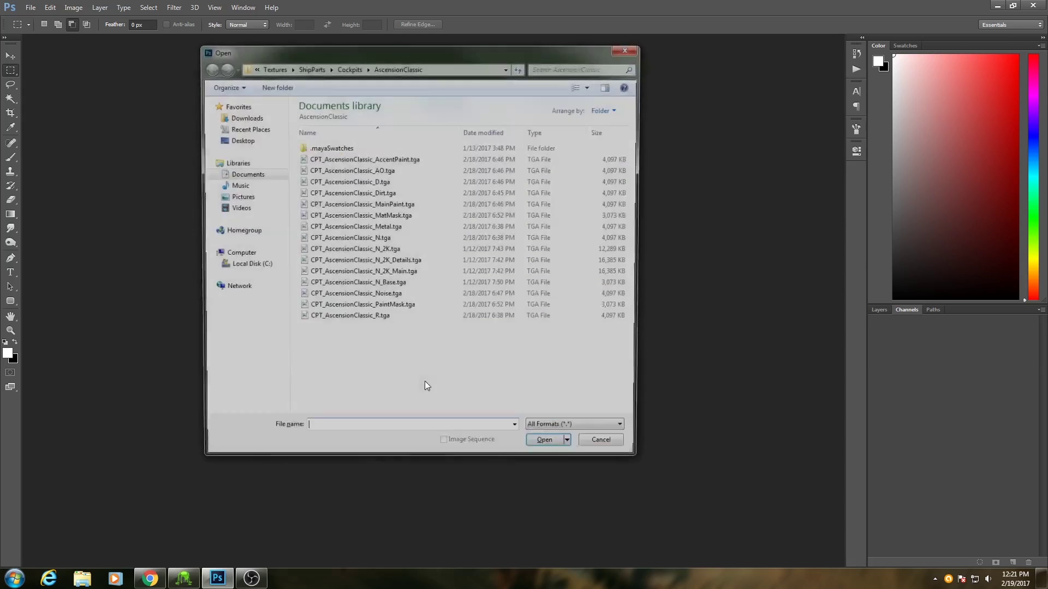
left_click(310, 66)
double_click(317, 169)
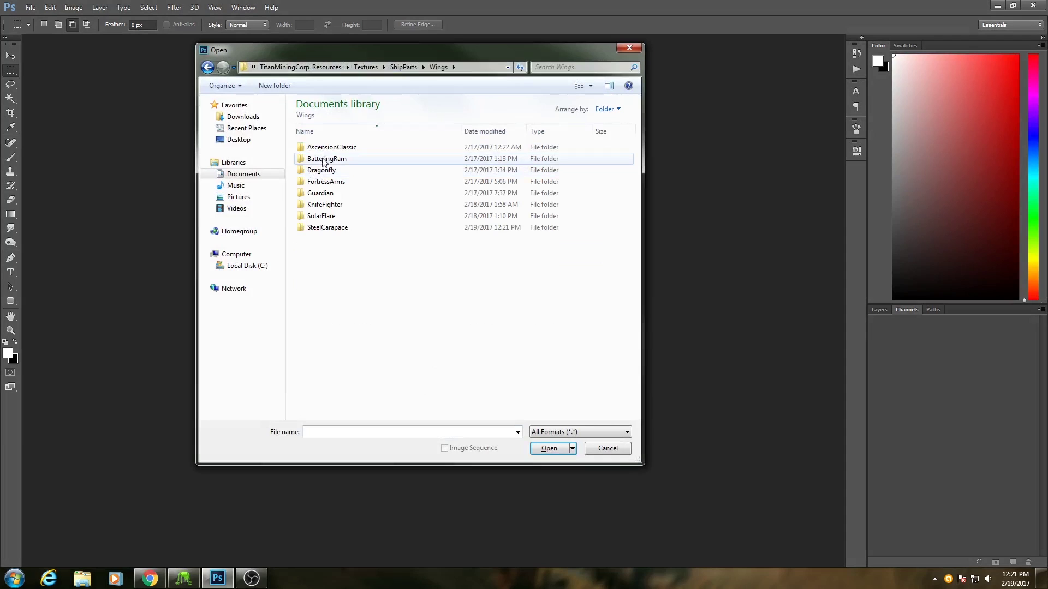
double_click(331, 228)
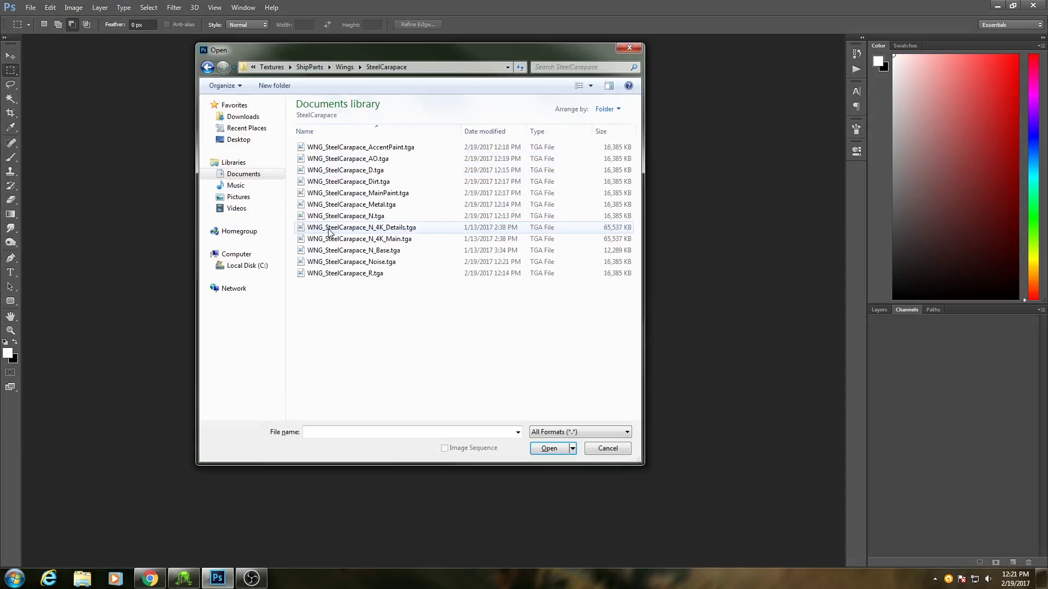
Step: Open the SteelCarapace AccentPaint, AO, Dirt, MainPaint, Metal, Noise and R TGA textures together
left_click(365, 152)
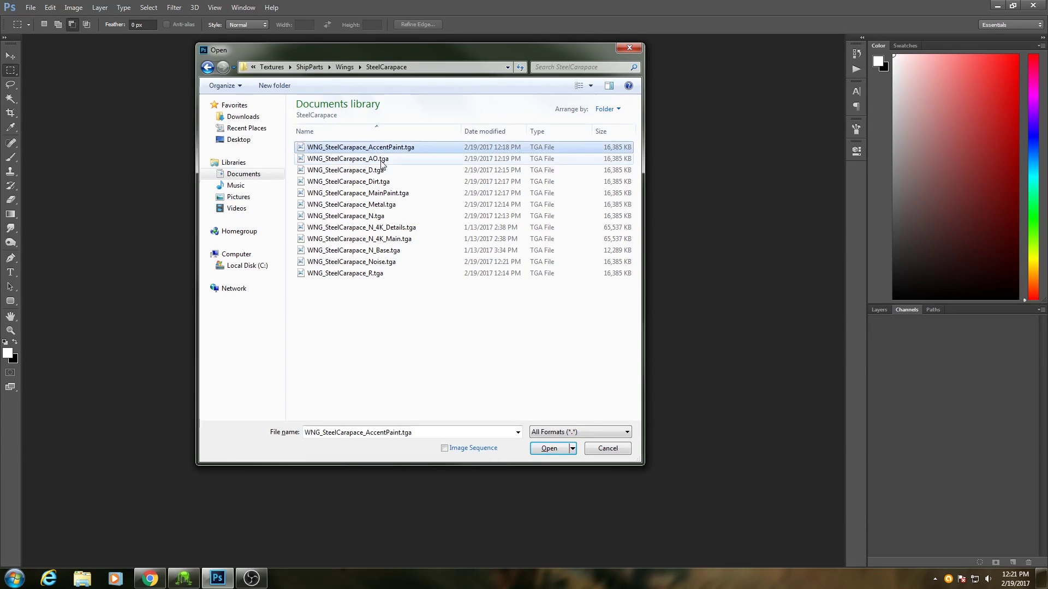
left_click(371, 159, "ctrl")
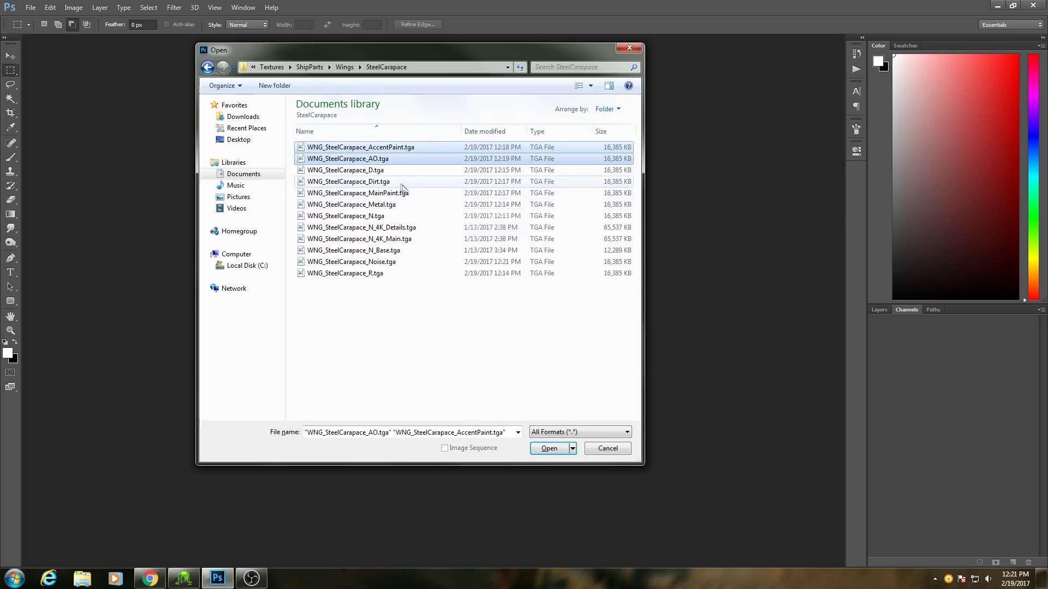
left_click(380, 184, "ctrl")
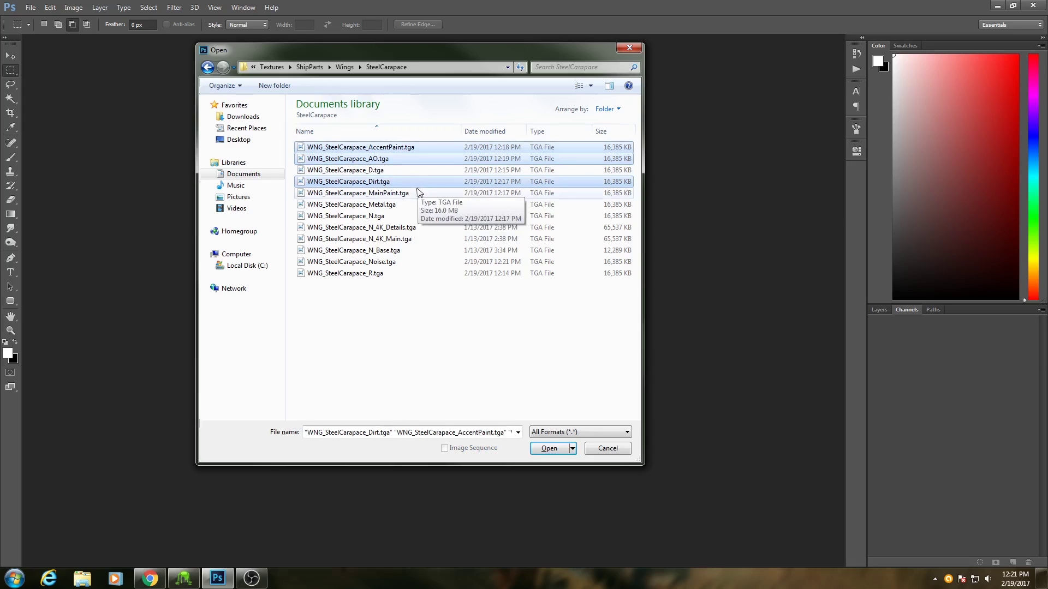
left_click(389, 194, "ctrl")
left_click(393, 206, "ctrl")
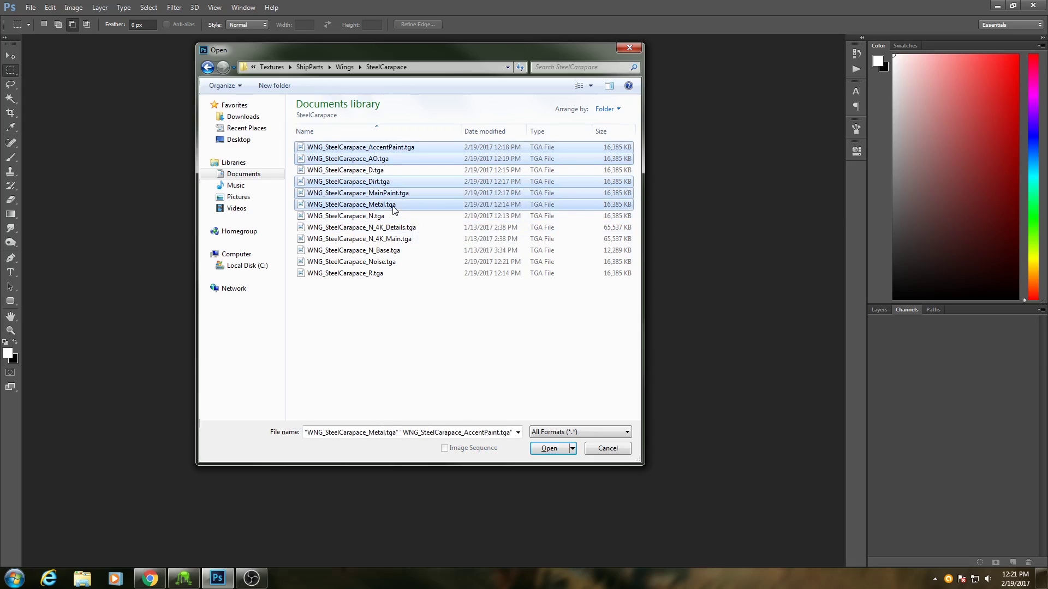
left_click(390, 264, "ctrl")
left_click(377, 274, "ctrl")
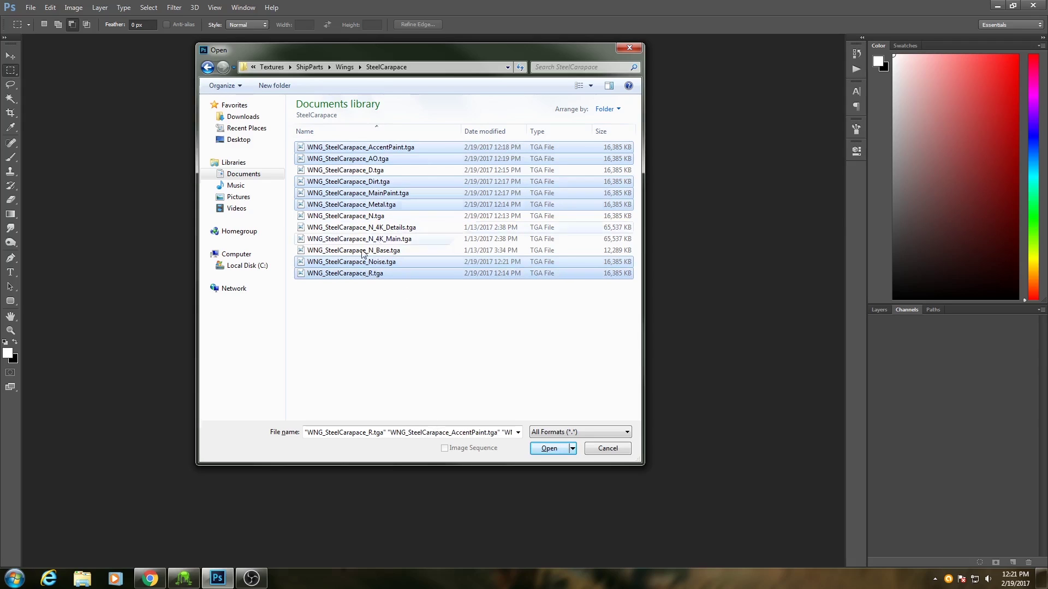
left_click(549, 448)
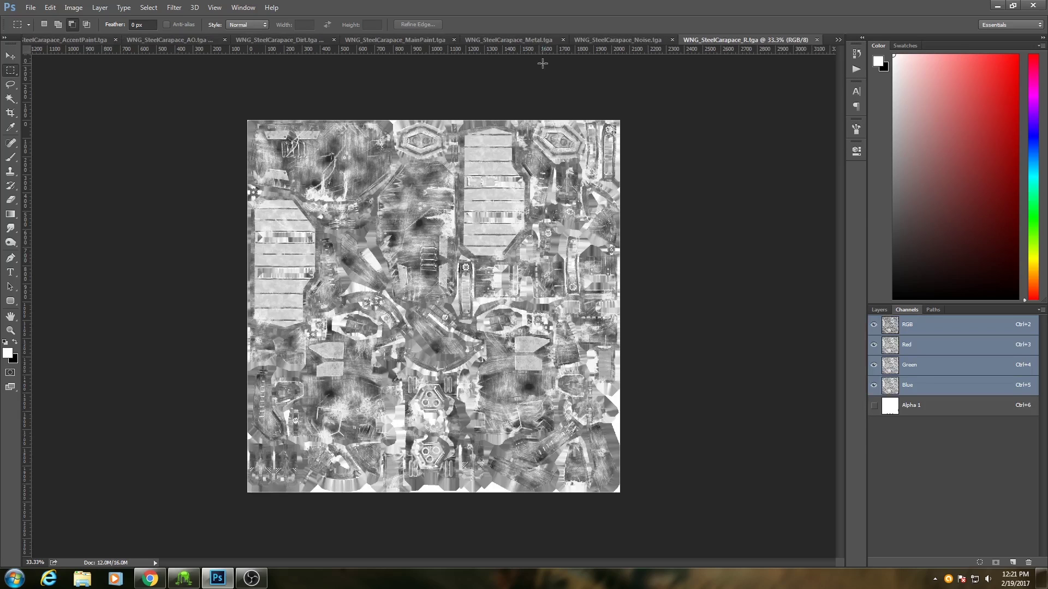
Step: Review the Metal, MainPaint, AO and Noise textures one after another
left_click(538, 41)
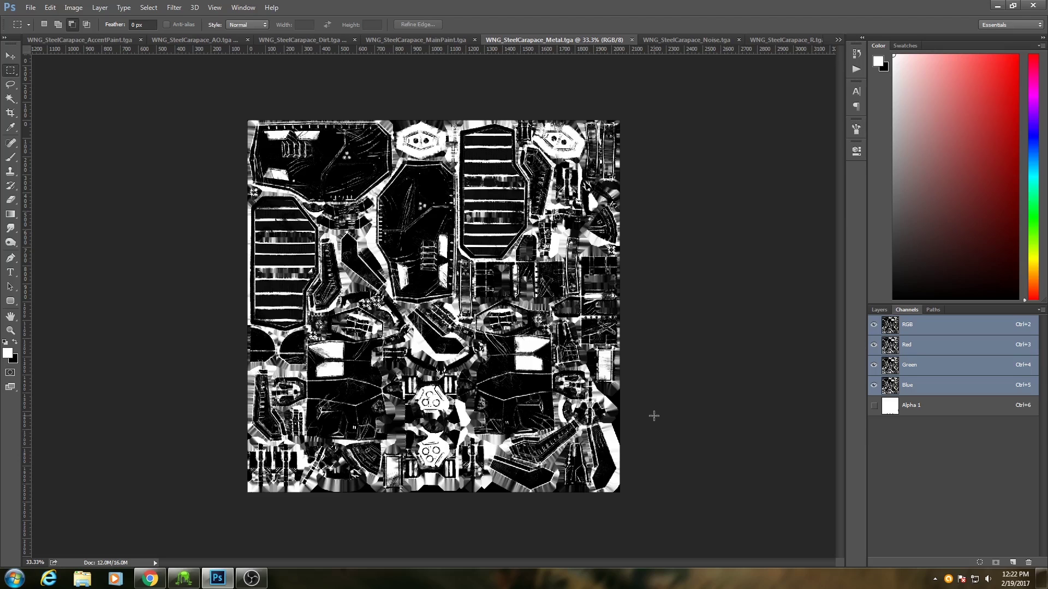
left_click(426, 39)
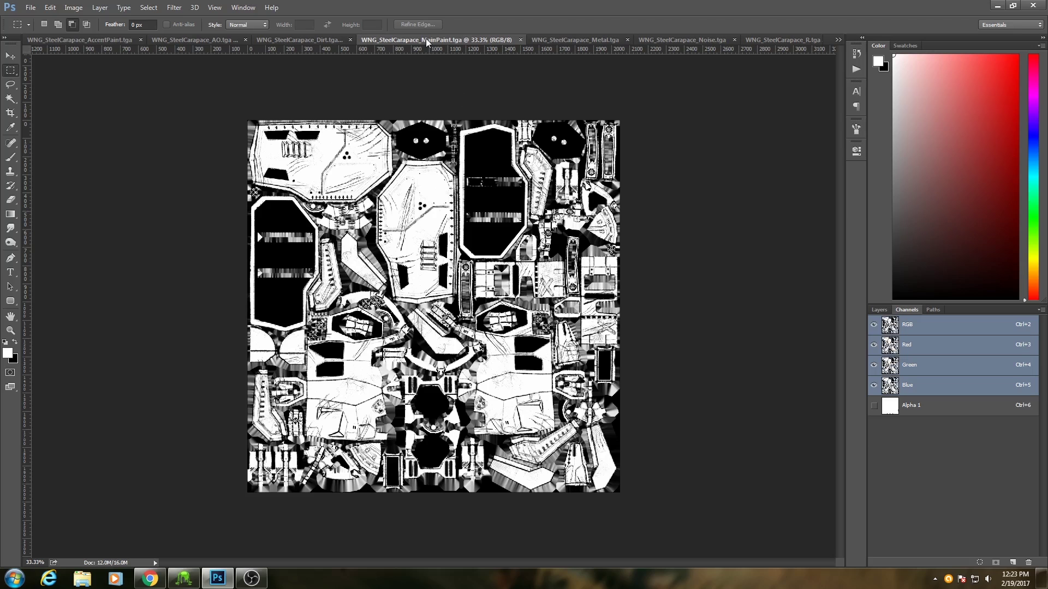
left_click(200, 41)
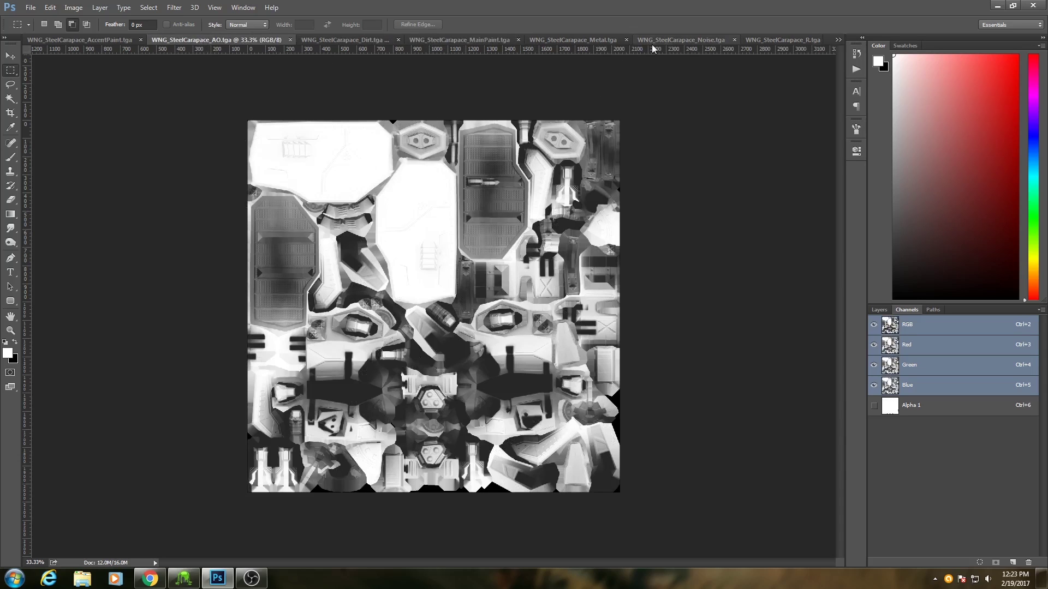
left_click(671, 41)
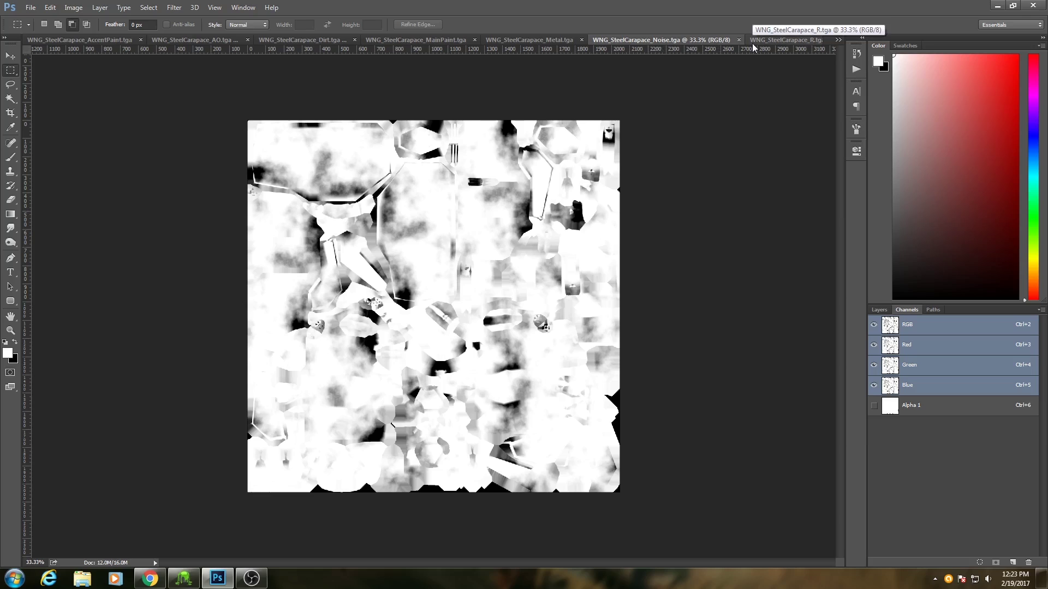
Step: Examine the Noise texture's red, green, blue and alpha channels individually and compare them with the combined RGB view
left_click(914, 345)
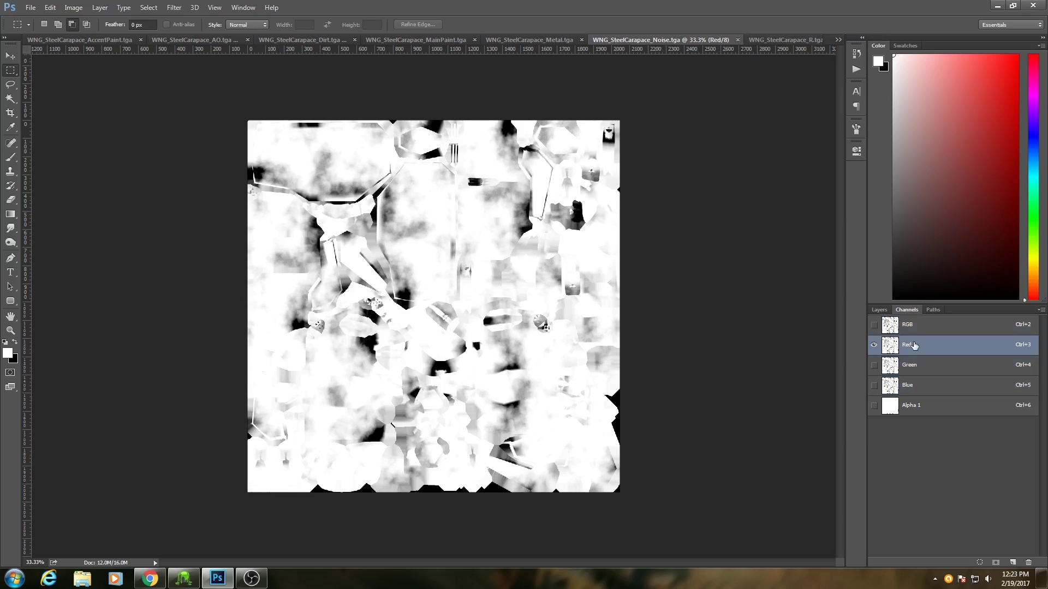
left_click(910, 366)
left_click(911, 386)
left_click(915, 407)
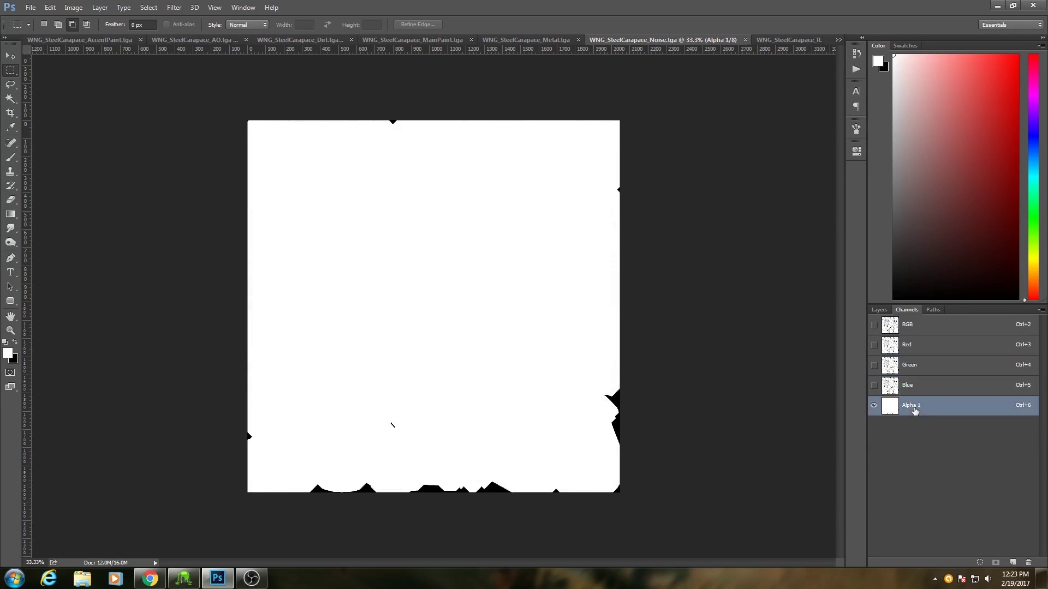
left_click(910, 331)
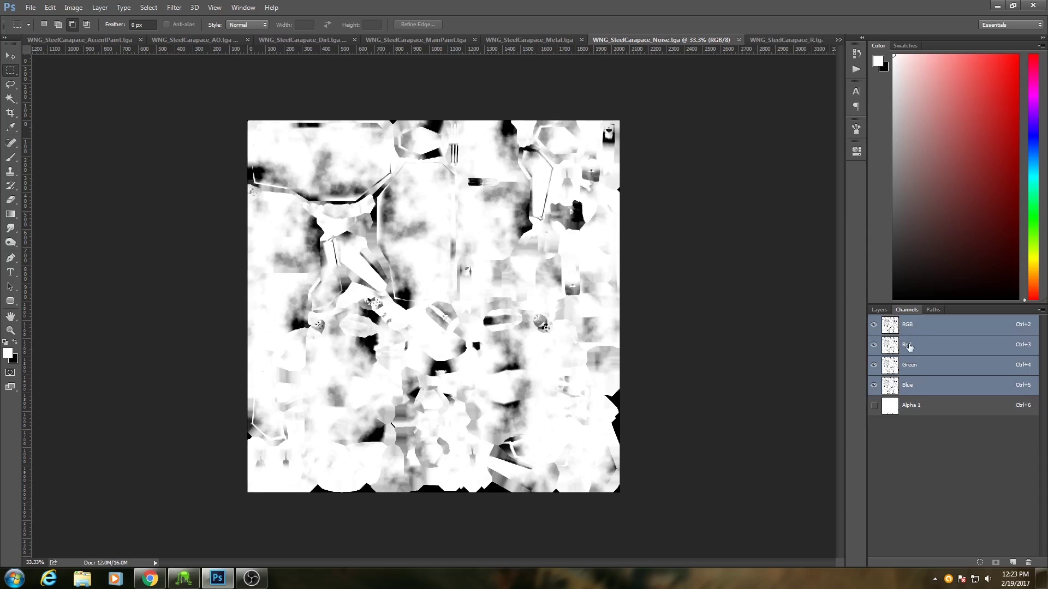
left_click(909, 346)
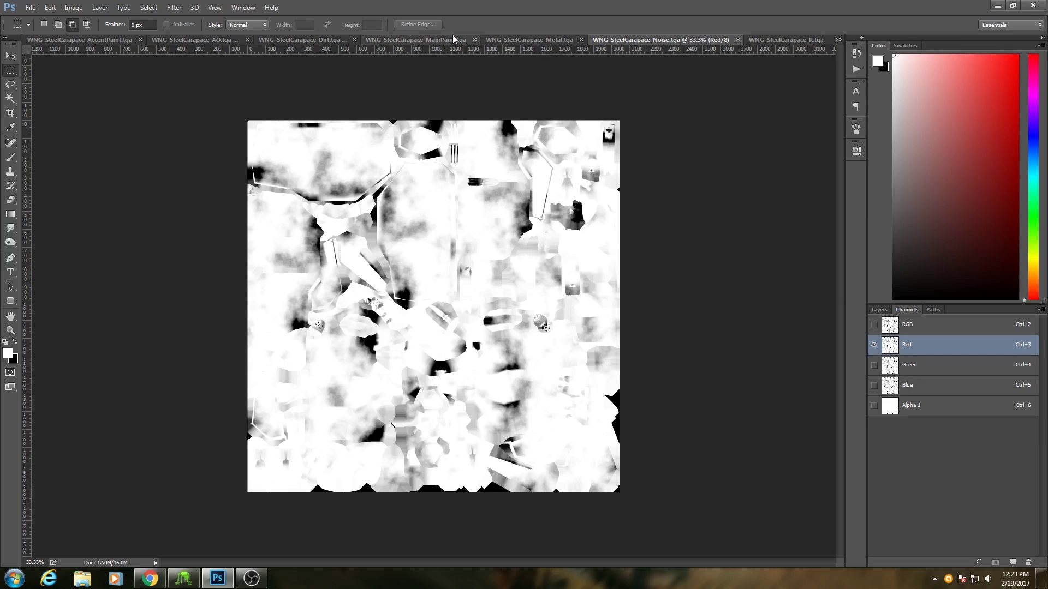
left_click(506, 43)
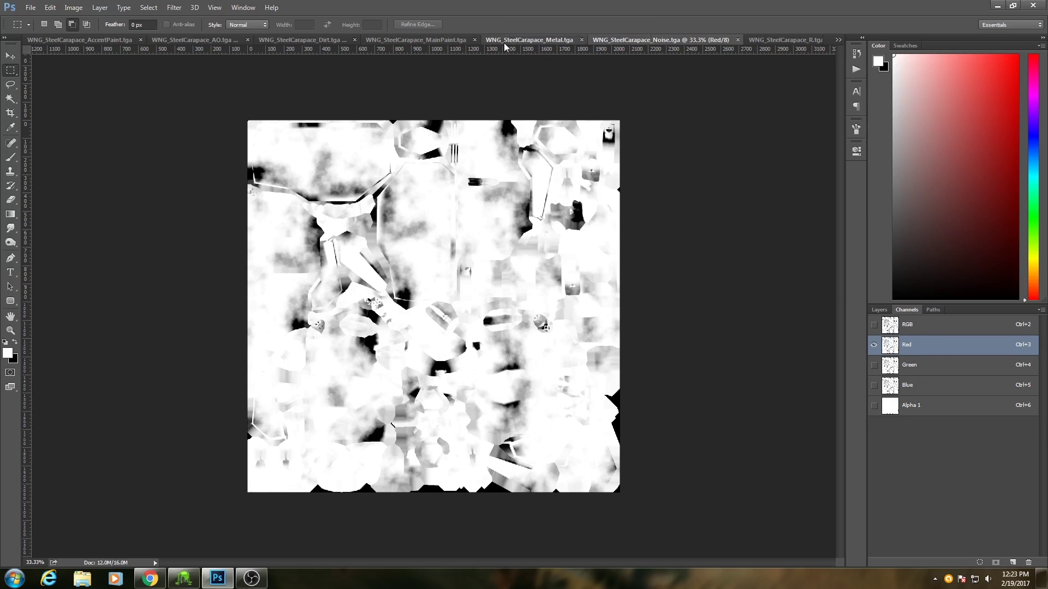
left_click(661, 40)
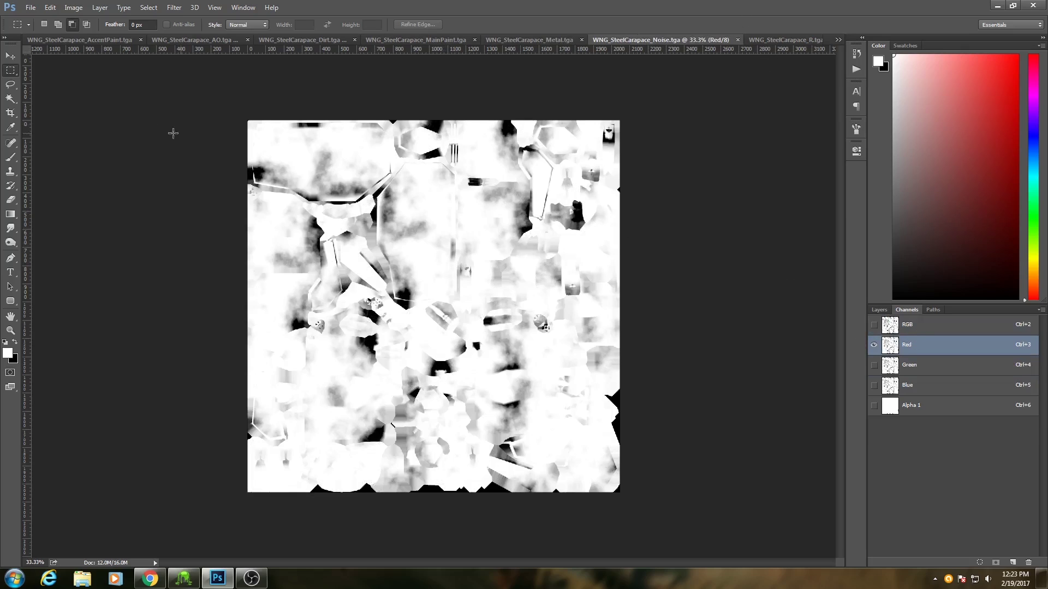
Step: Create a new document named MatMask with a width and height of 2048 pixels
left_click(31, 8)
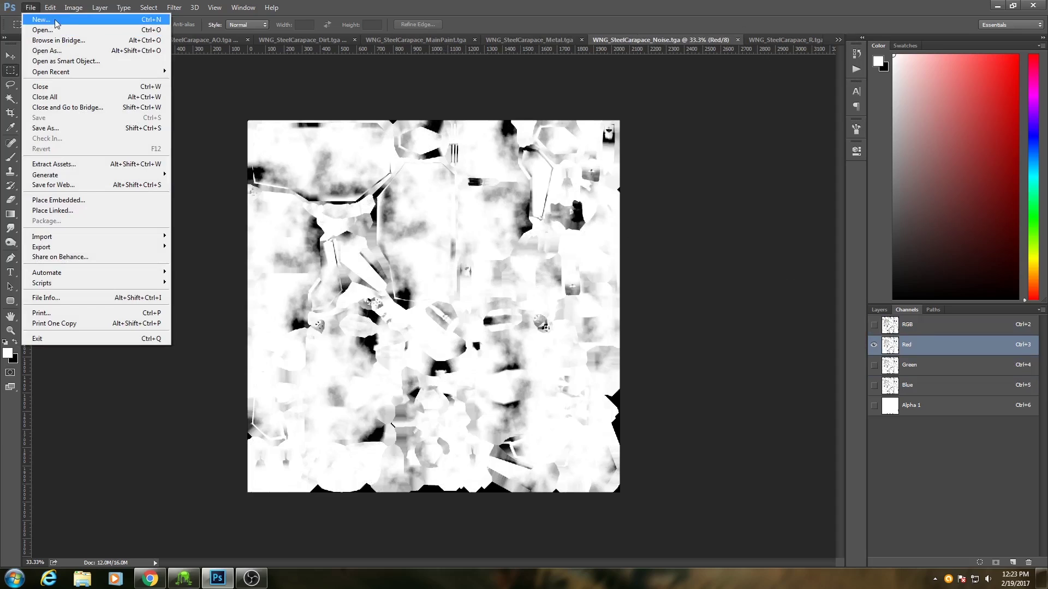
left_click(56, 23)
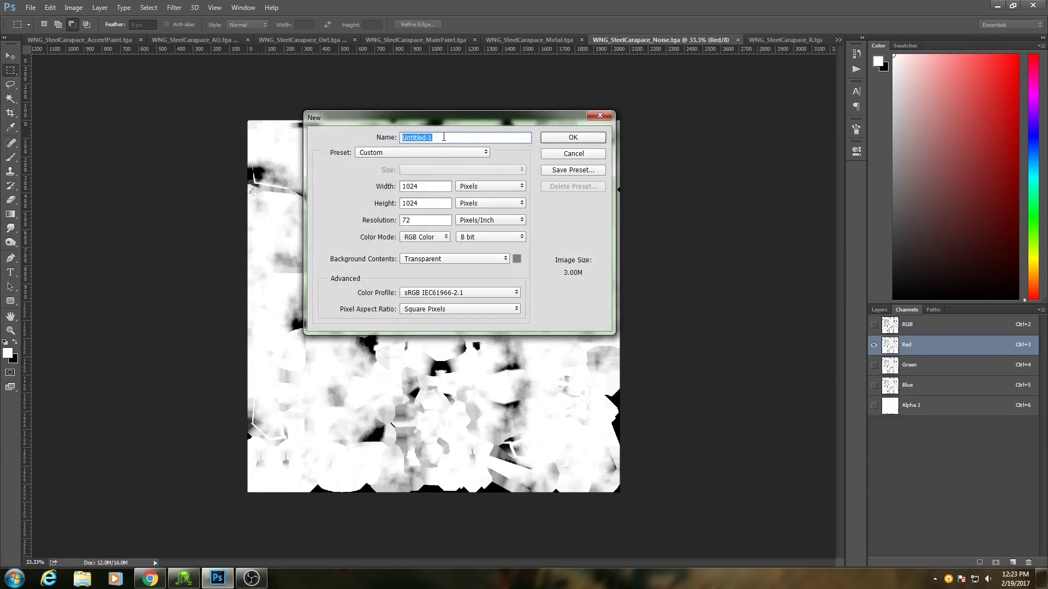
type("MatMask")
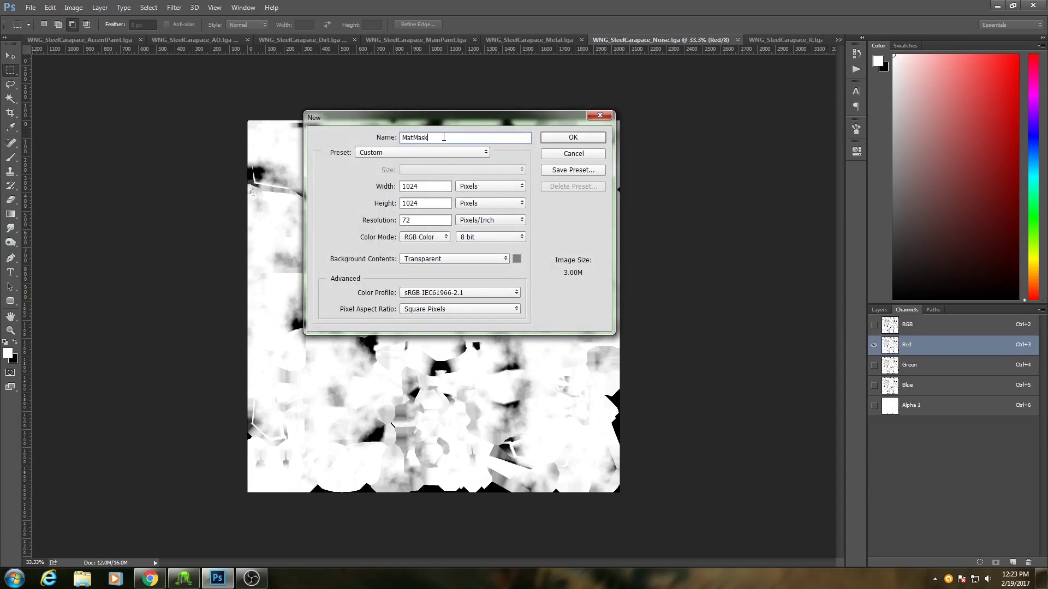
double_click(429, 186)
type("21")
type("048")
double_click(425, 203)
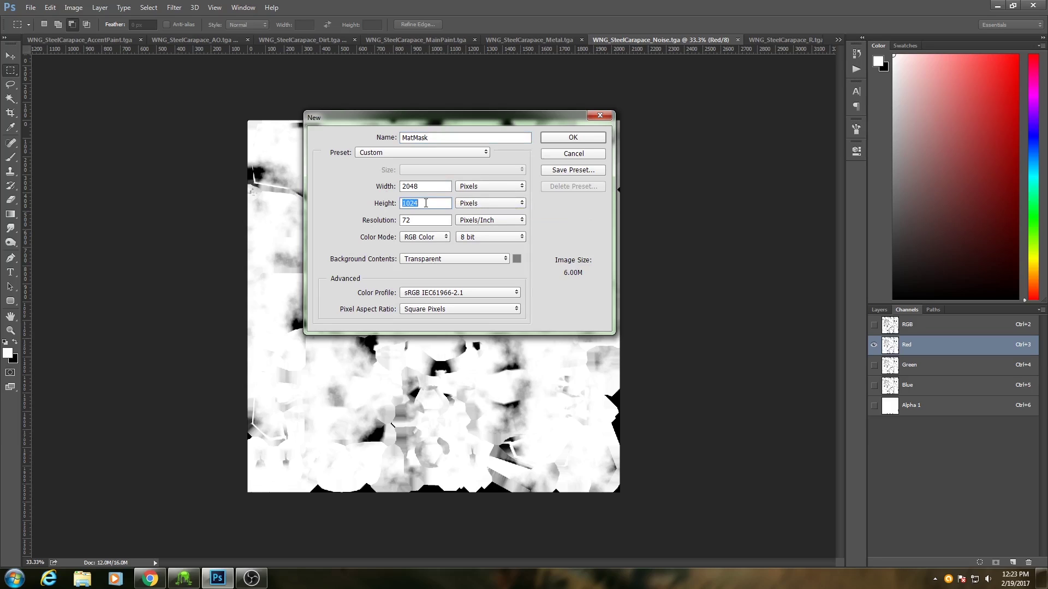
type("2048")
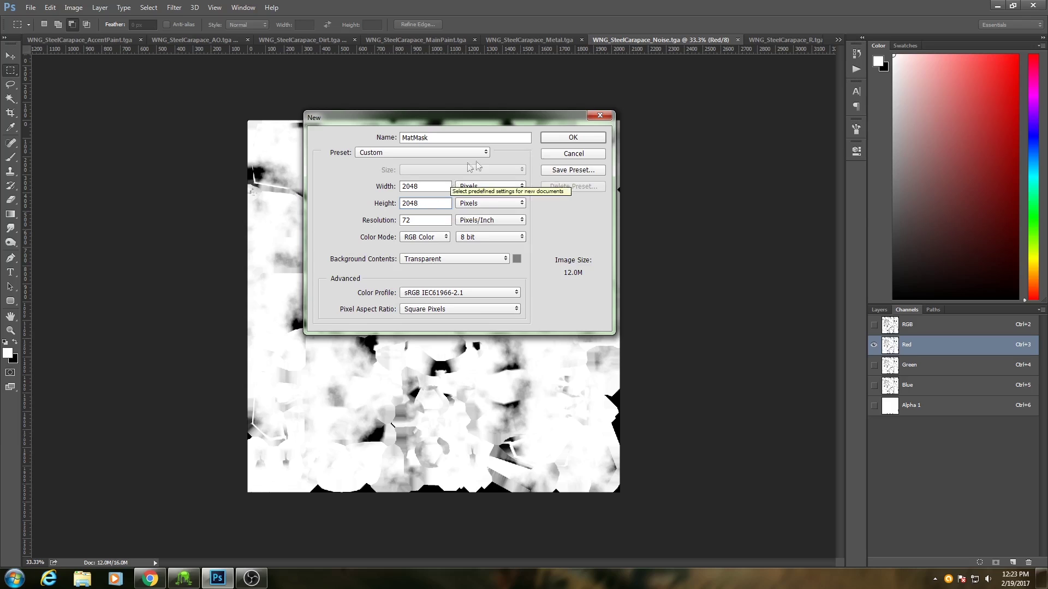
left_click(571, 138)
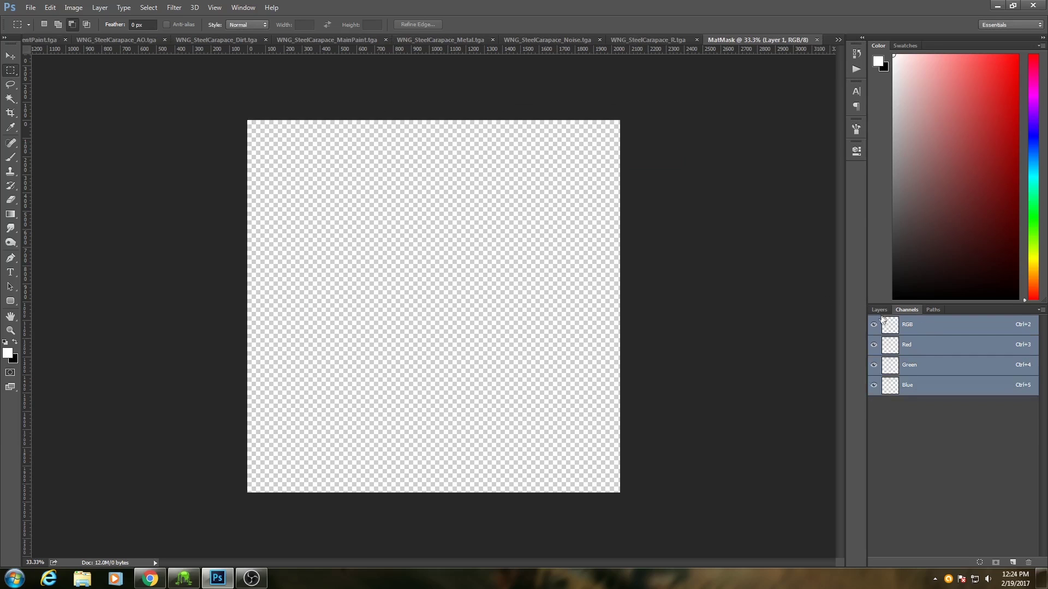
Step: Fill the MatMask document's empty layer with the black background color
left_click(879, 310)
left_click(907, 310)
key("ctrl+BackSpace")
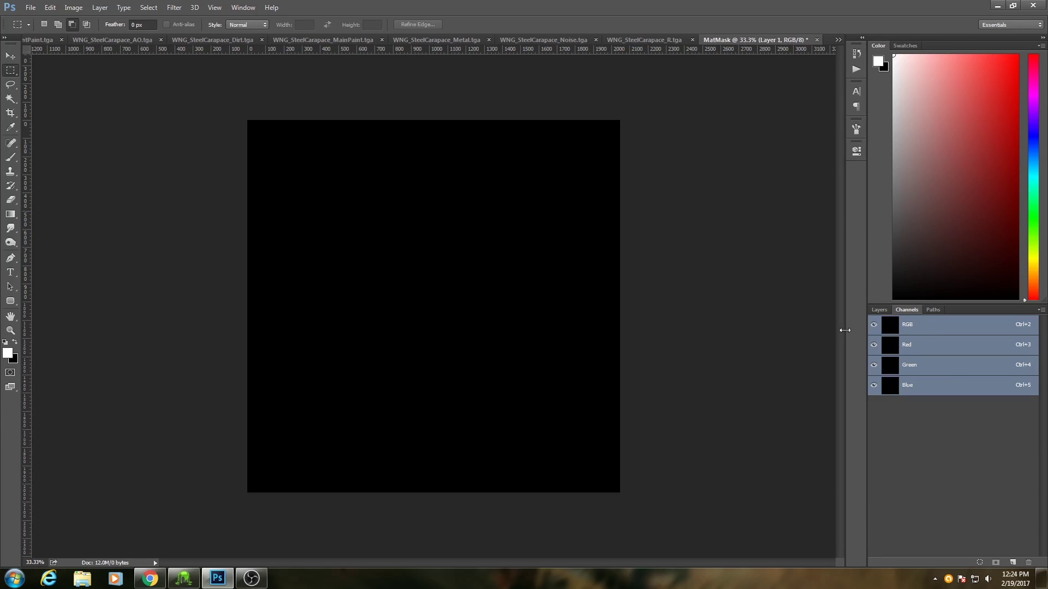
Step: Check the background color's value, swap the colors so black is the foreground, and keep the MatMask channels on display
left_click(11, 362)
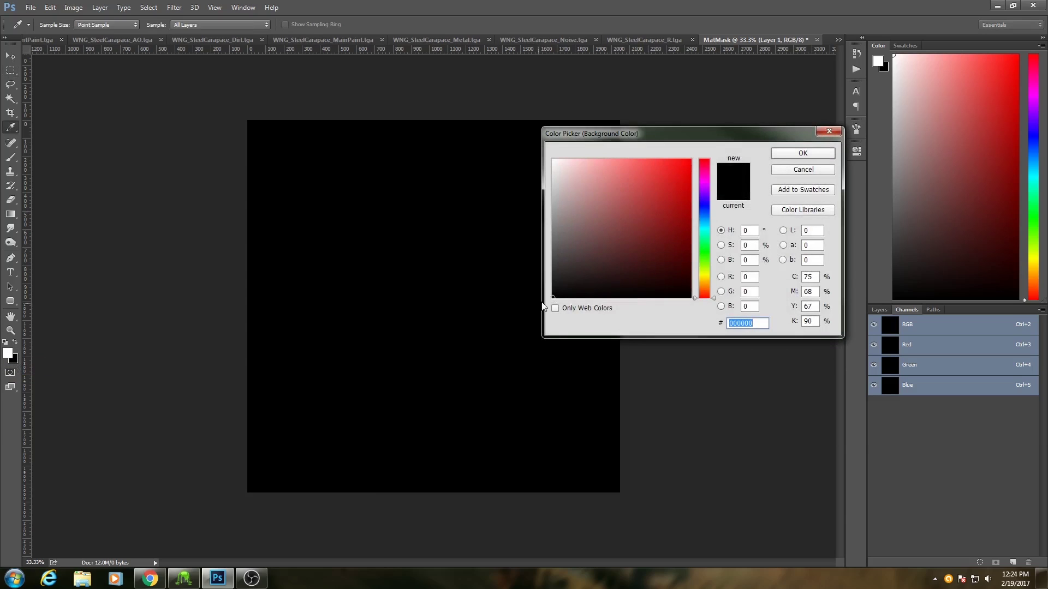
left_click(797, 155)
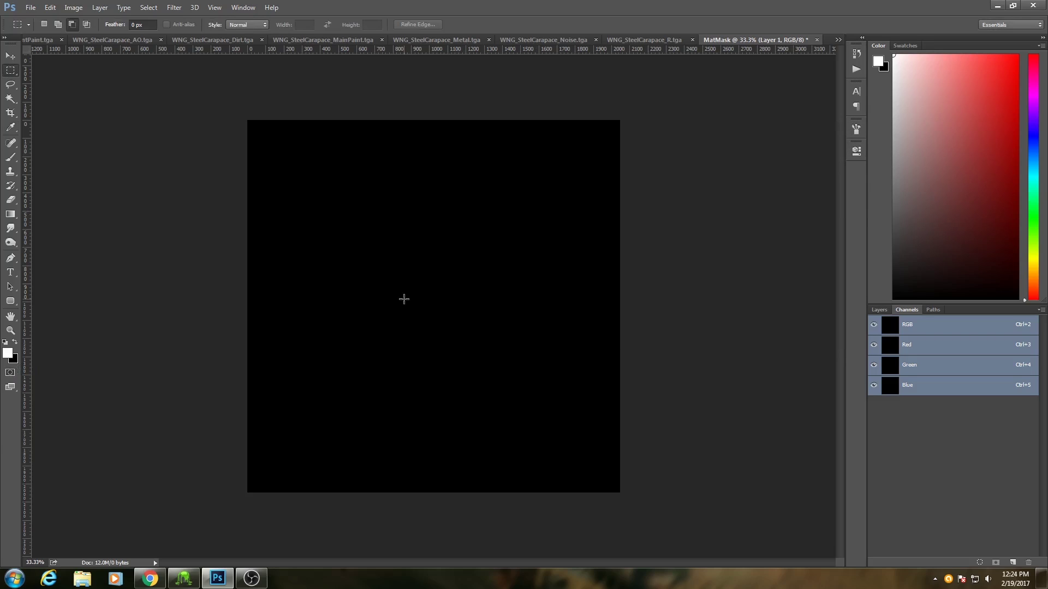
key("x")
key("x")
key("x")
key("alt")
left_click(879, 310)
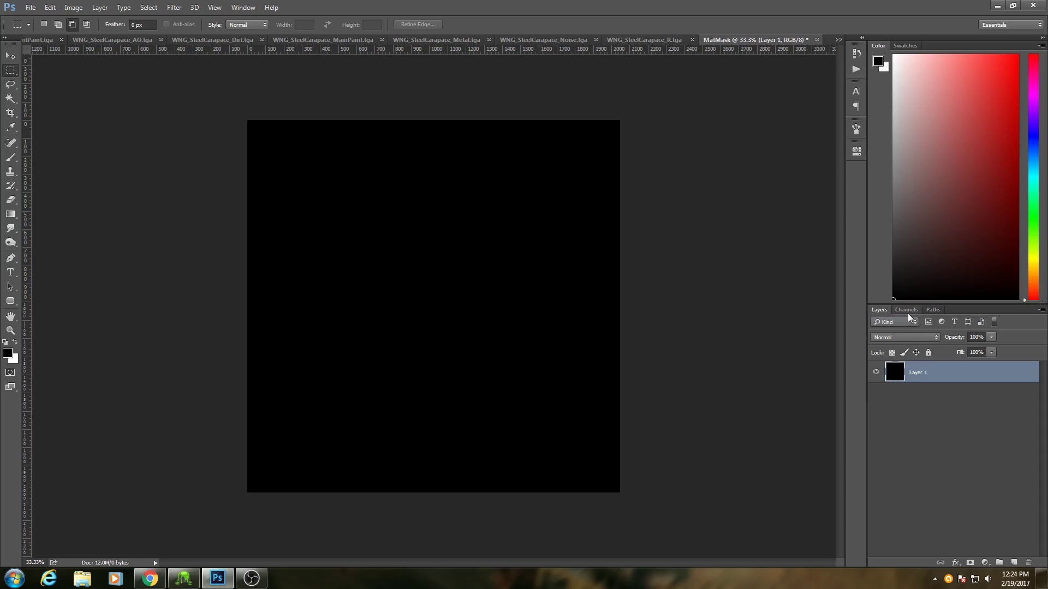
left_click(907, 310)
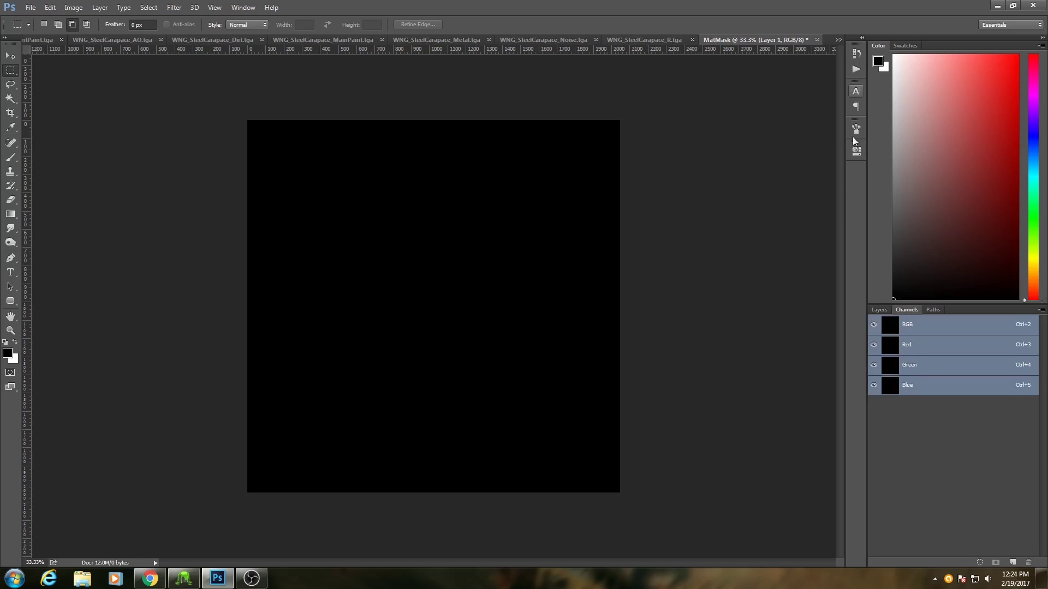
Step: Copy the entire WNG_SteelCarapace_Metal.tga image into MatMask's red channel and return to the combined RGB view
left_click(837, 40)
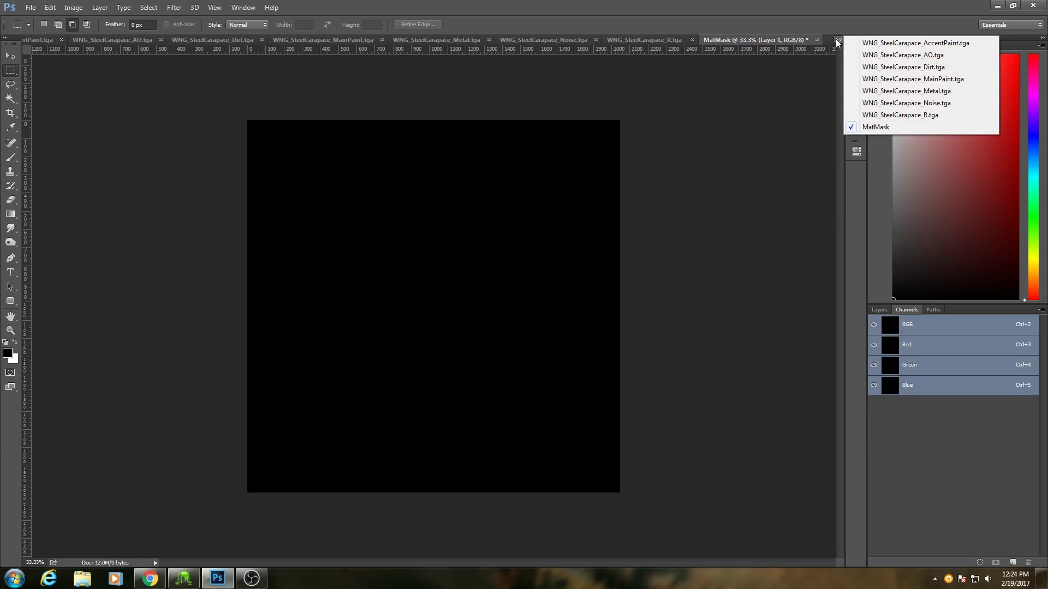
left_click(898, 91)
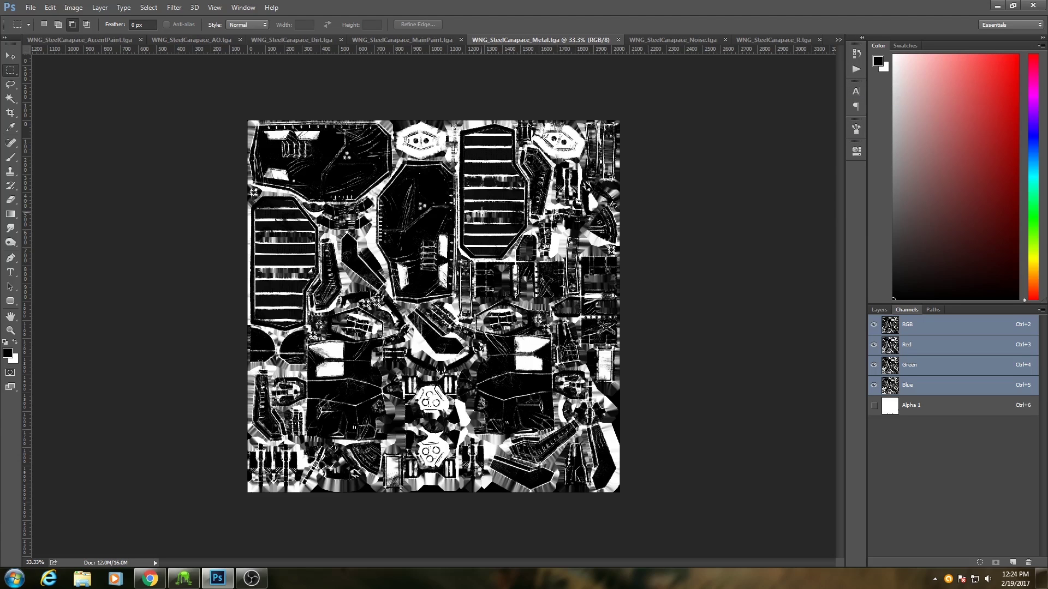
key("ctrl+a")
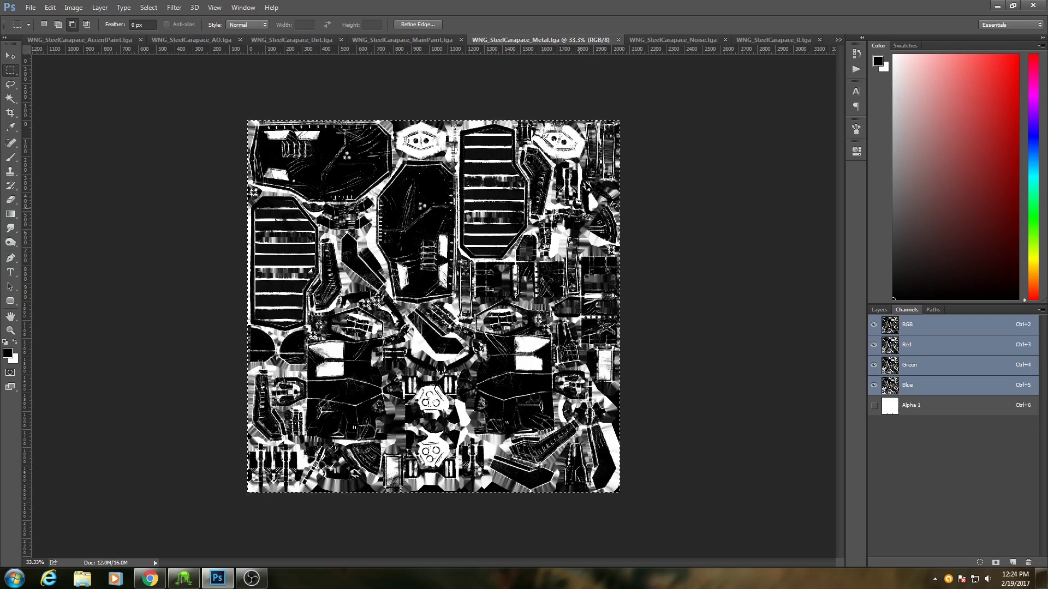
left_click(838, 41)
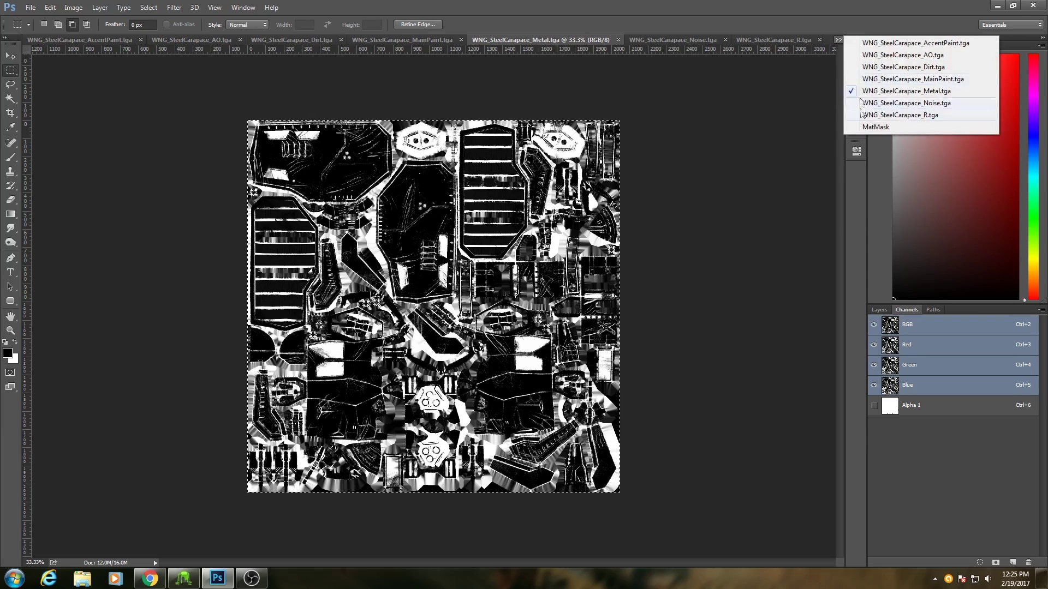
left_click(864, 126)
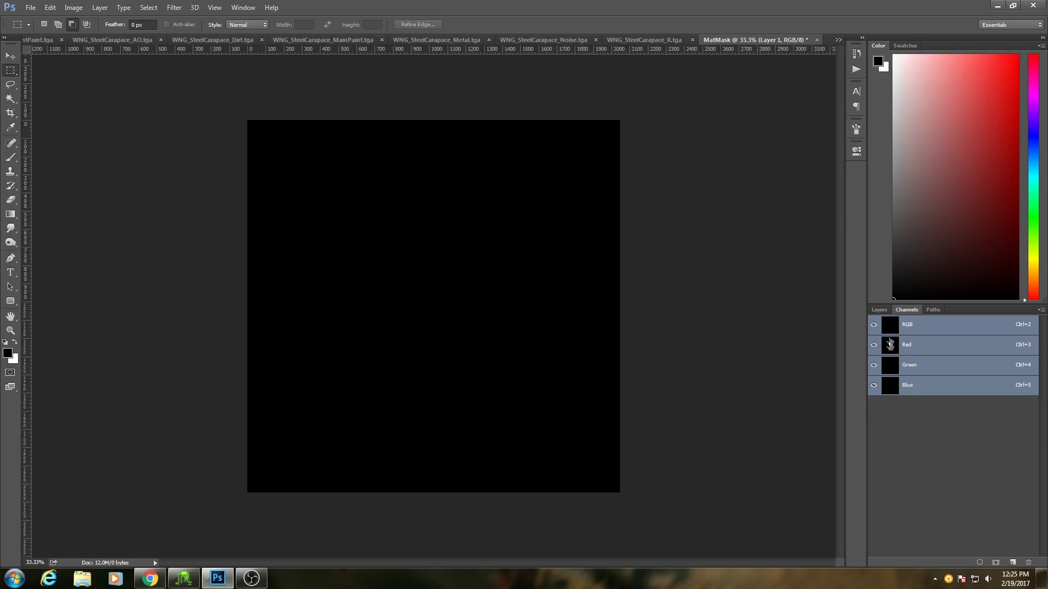
left_click(912, 347)
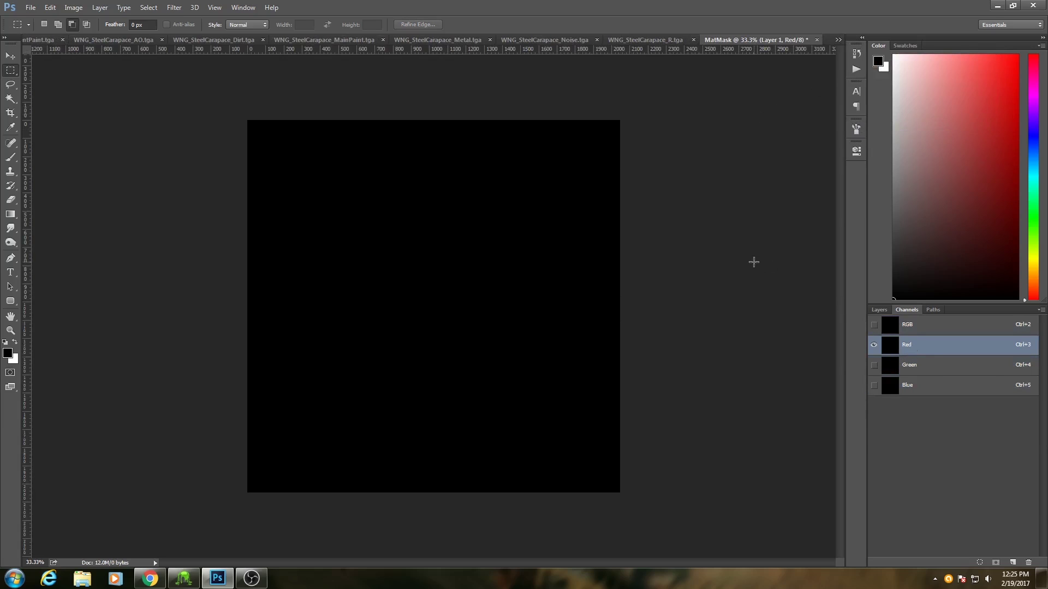
key("ctrl+v")
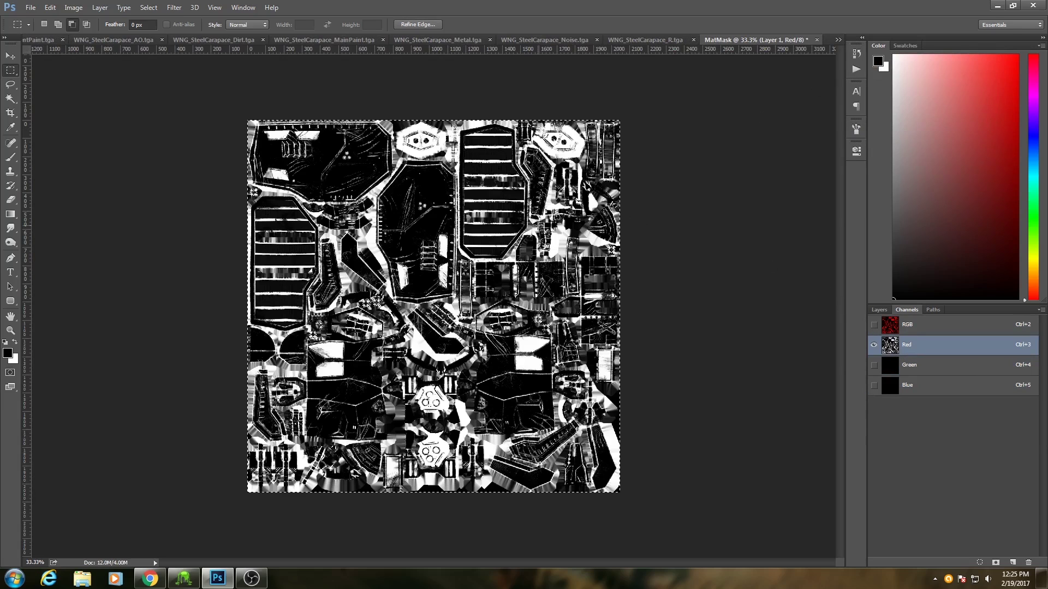
left_click(910, 326)
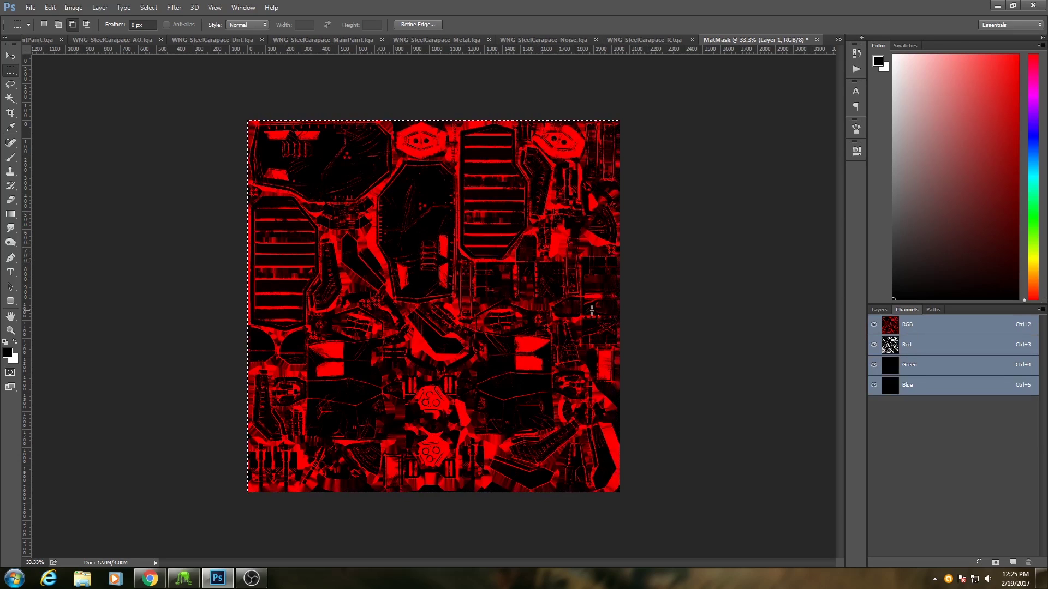
Step: Copy the entire WNG_SteelCarapace_R.tga image and paste it into MatMask's green channel
left_click(838, 39)
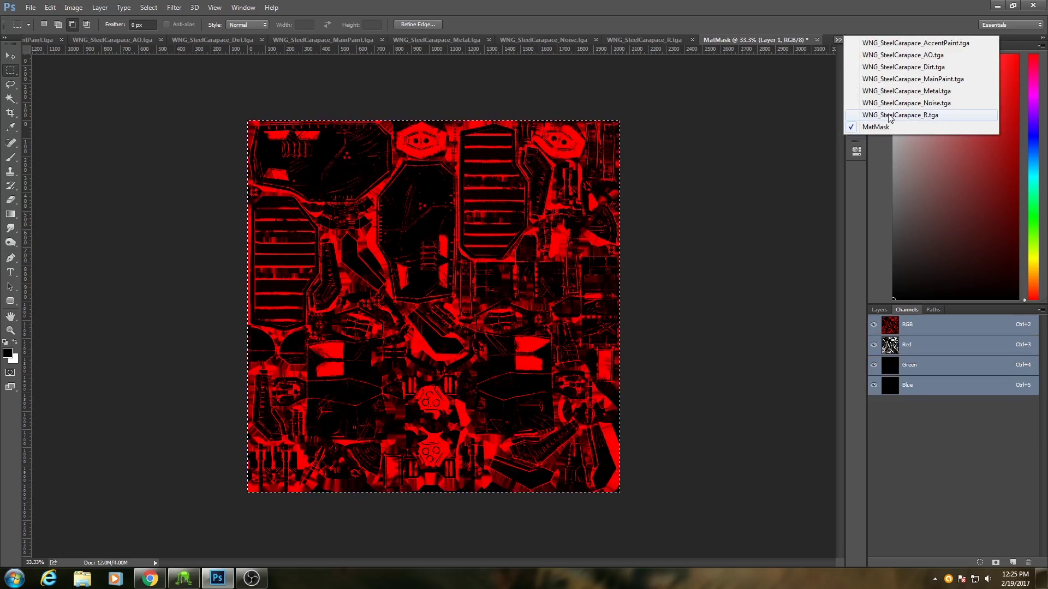
left_click(895, 115)
key("ctrl+a")
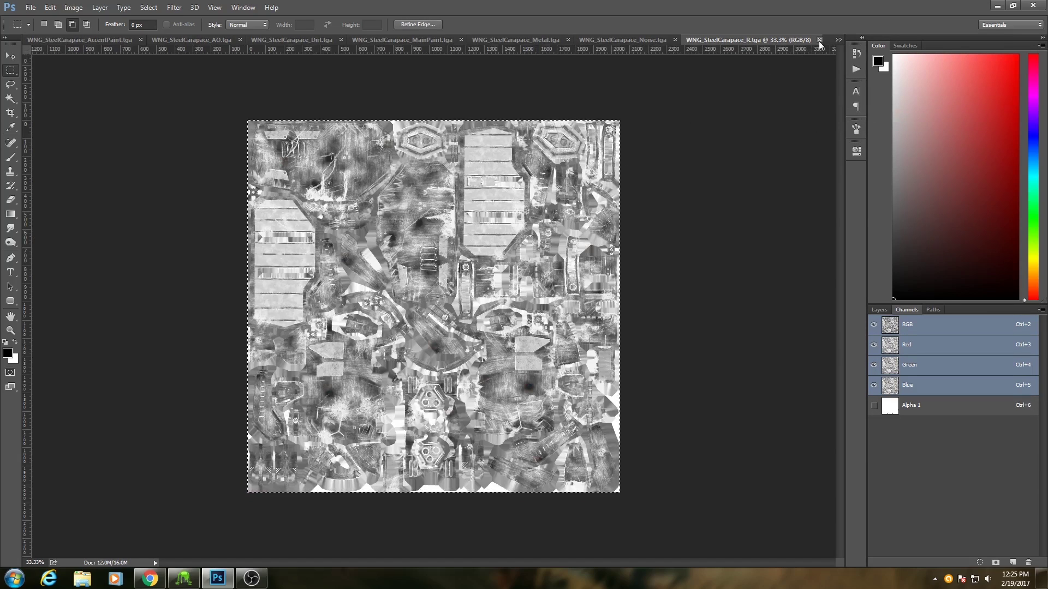
left_click(838, 40)
left_click(879, 128)
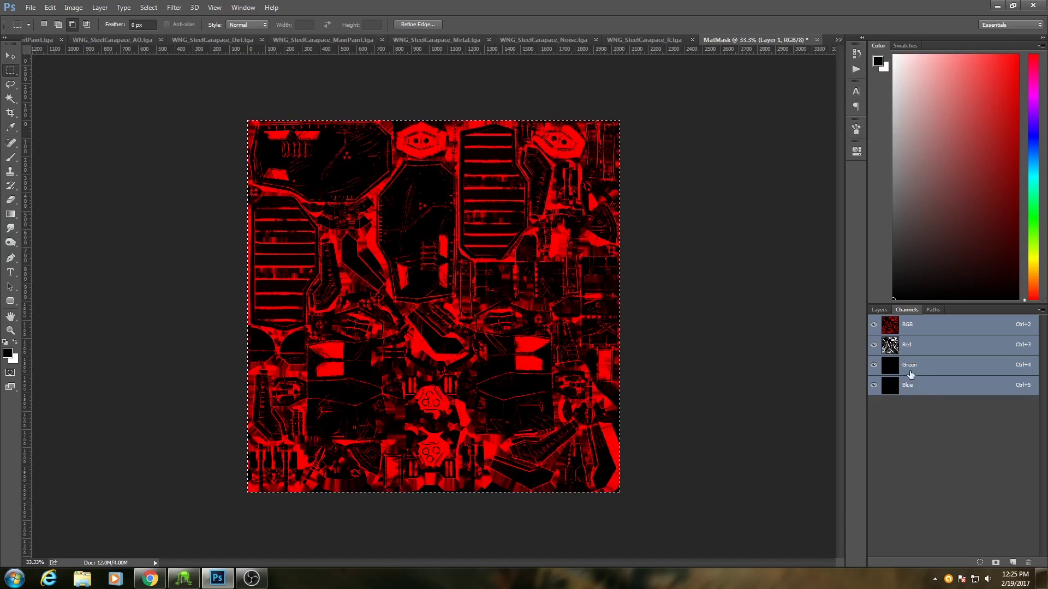
left_click(911, 367)
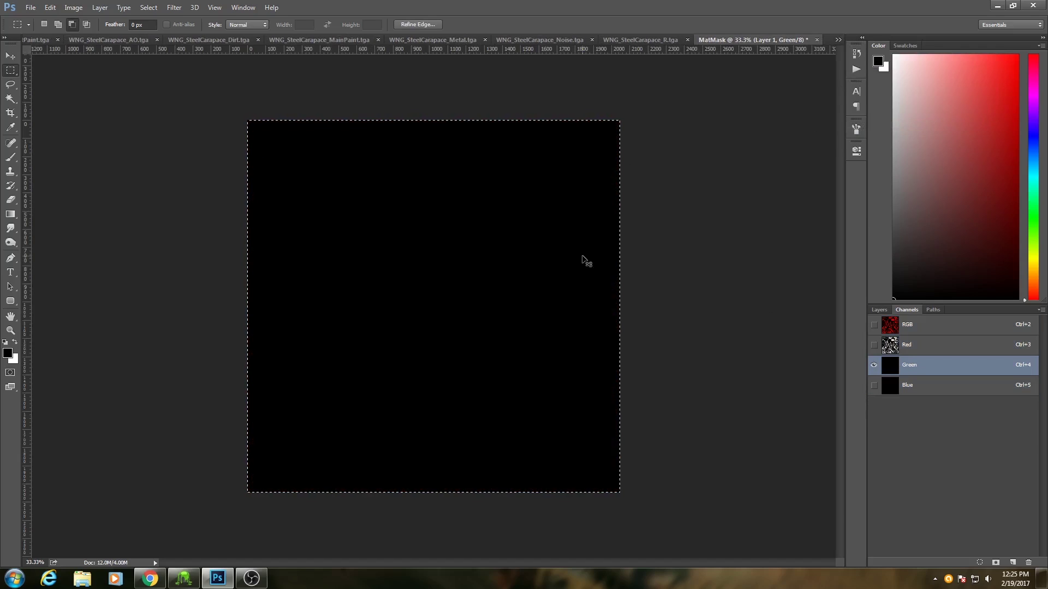
key("ctrl+v")
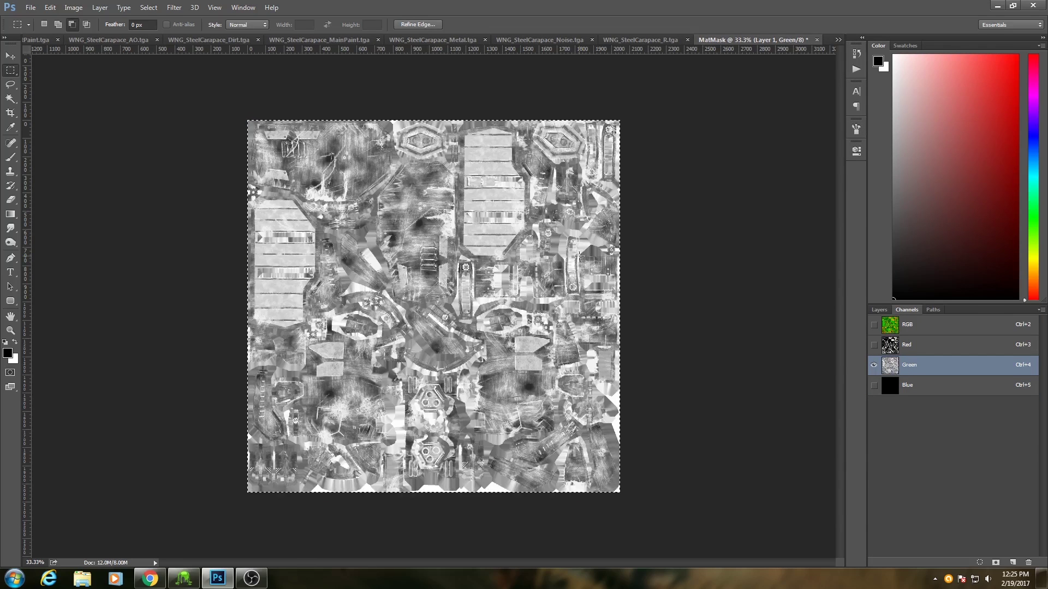
Step: Copy the entire WNG_SteelCarapace_AO.tga image and paste it into MatMask's blue channel
left_click(838, 41)
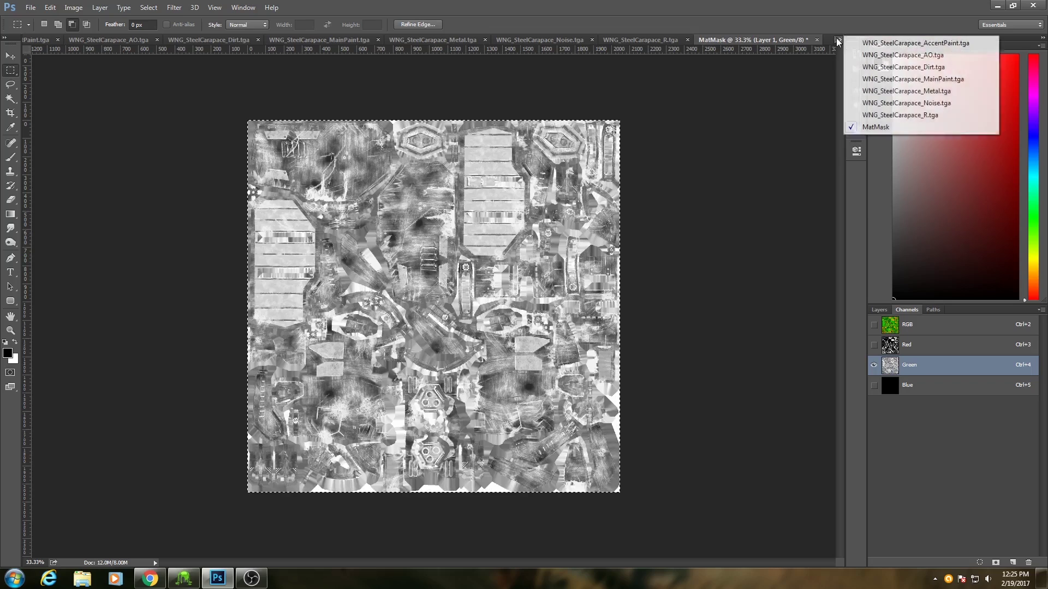
left_click(884, 56)
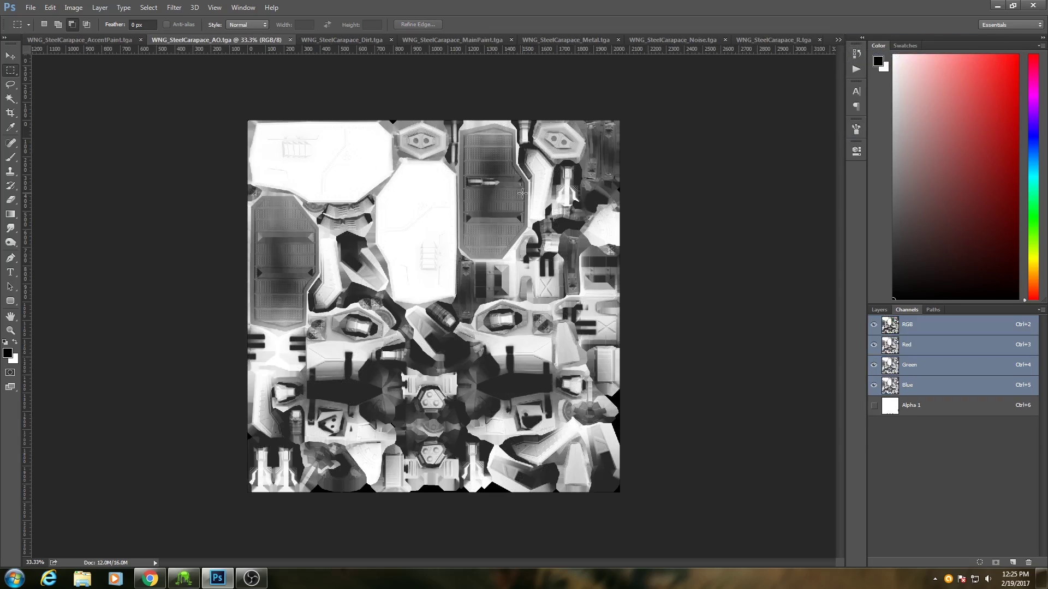
key("ctrl+a")
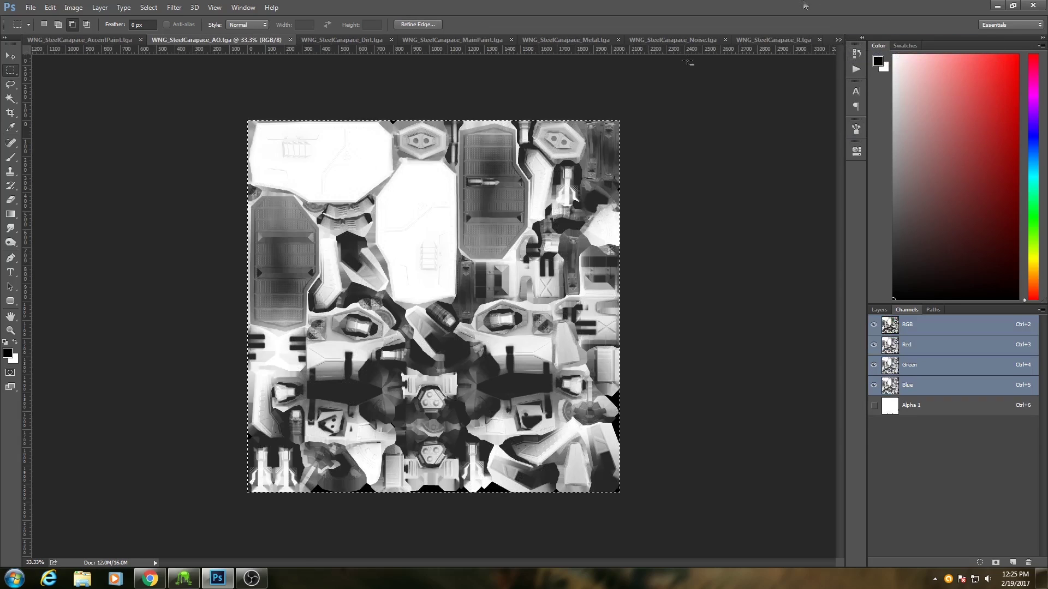
left_click(839, 40)
left_click(871, 131)
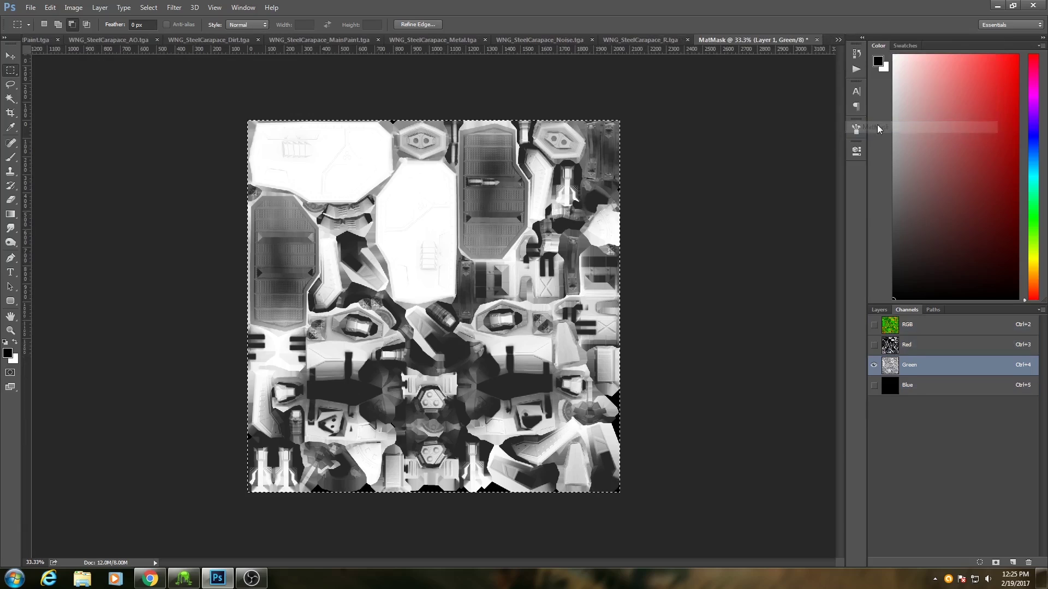
left_click(908, 392)
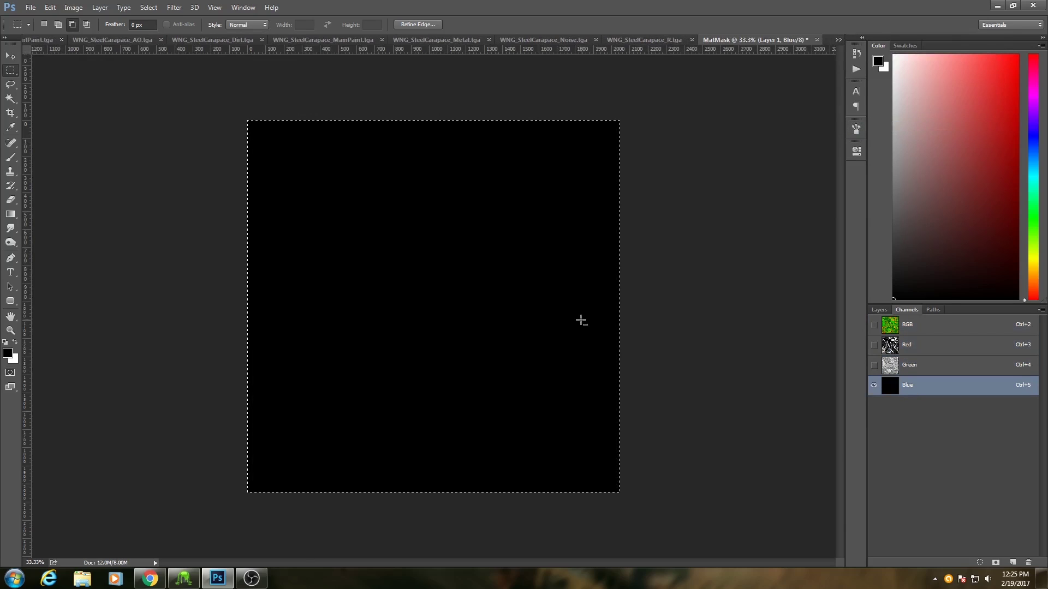
key("ctrl+v")
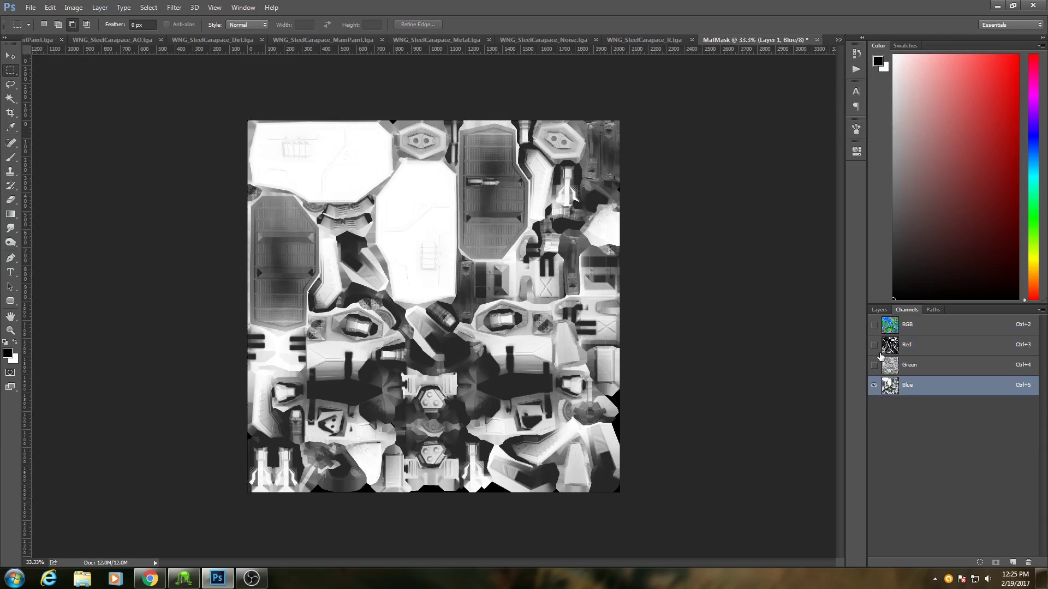
Step: Examine MatMask's red, green and blue channels individually and compare them with the combined RGB view
left_click(910, 349)
left_click(909, 366)
left_click(909, 386)
left_click(911, 326)
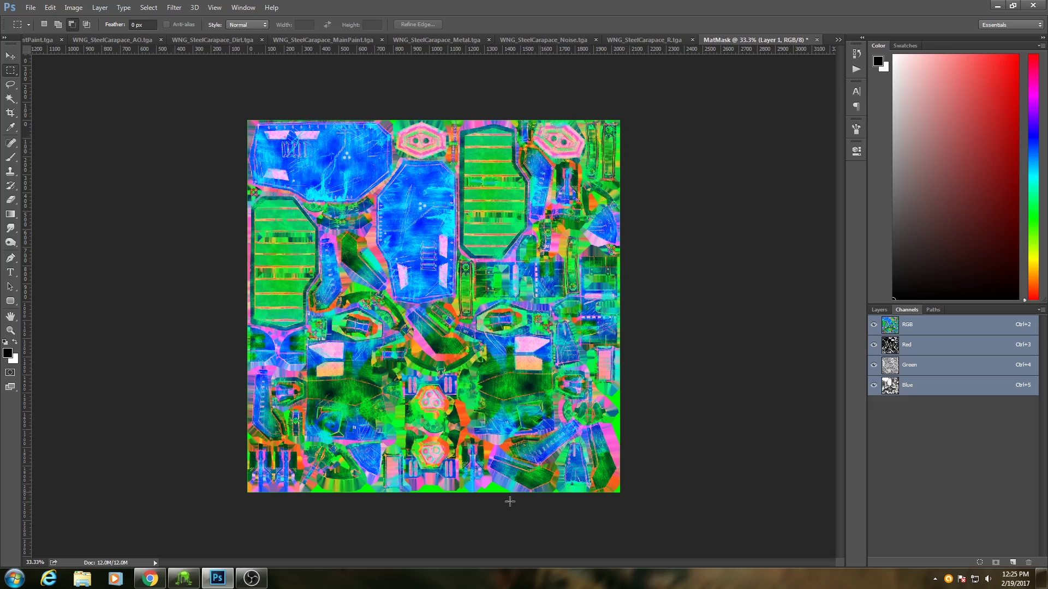
left_click(909, 350)
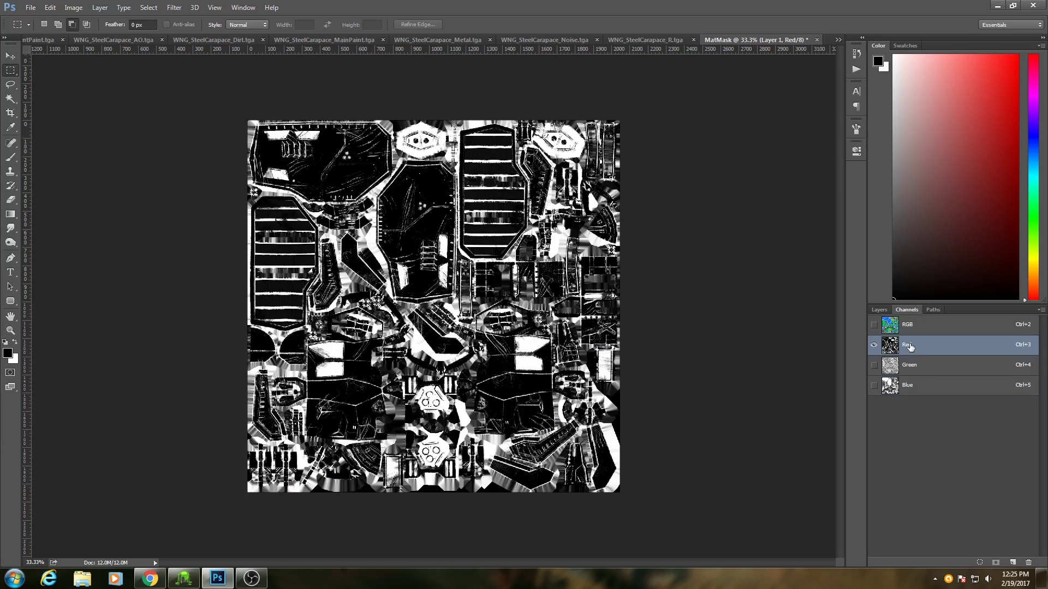
left_click(911, 373)
left_click(914, 389)
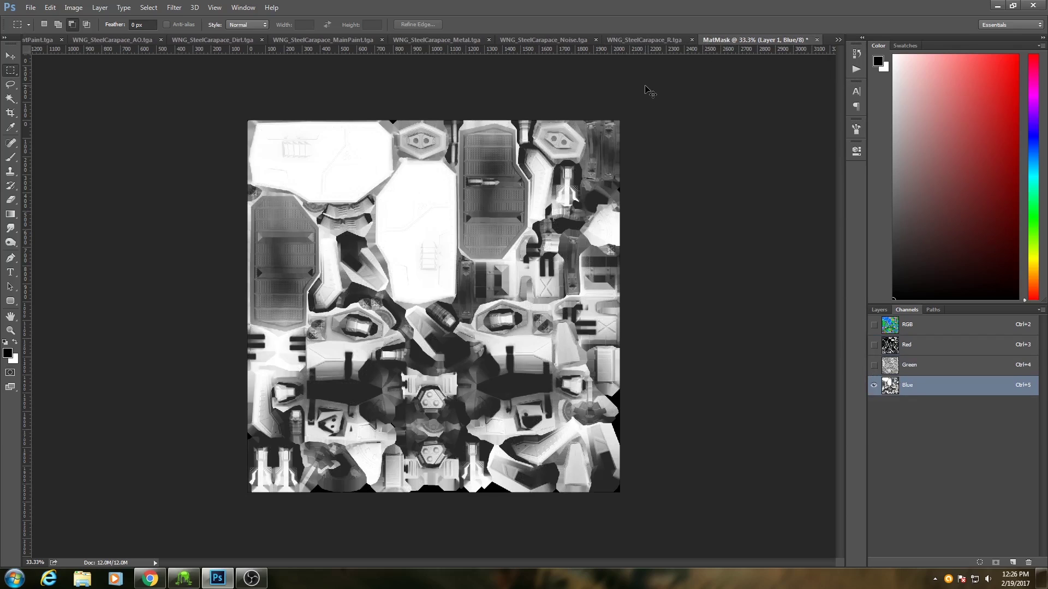
Step: Create a 2048 x 2048 pixel document named PaintMask and fill its layer with the black foreground color
key("ctrl+n")
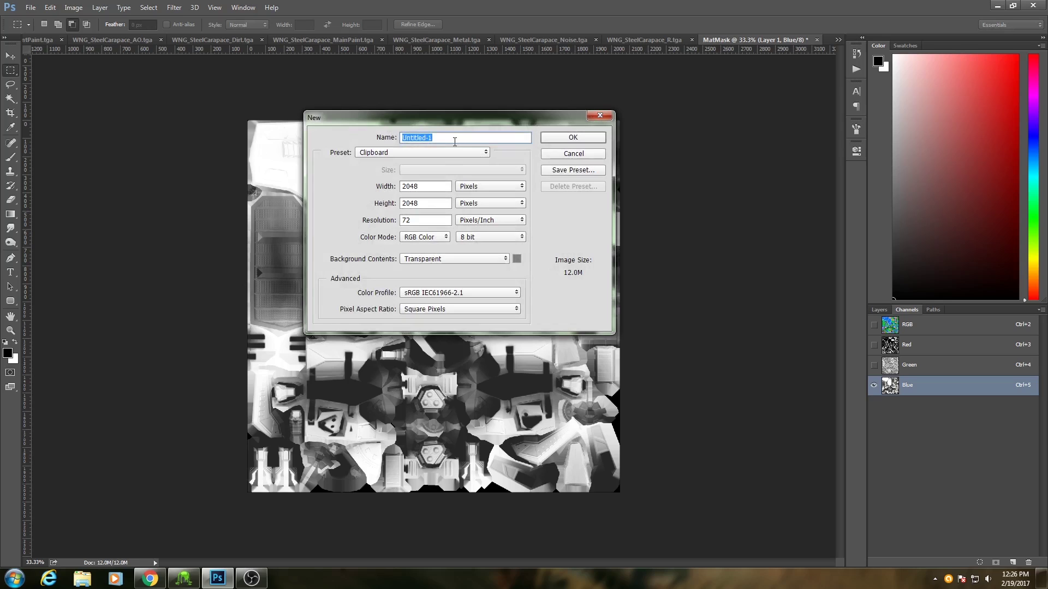
type("PaintMask")
left_click(565, 139)
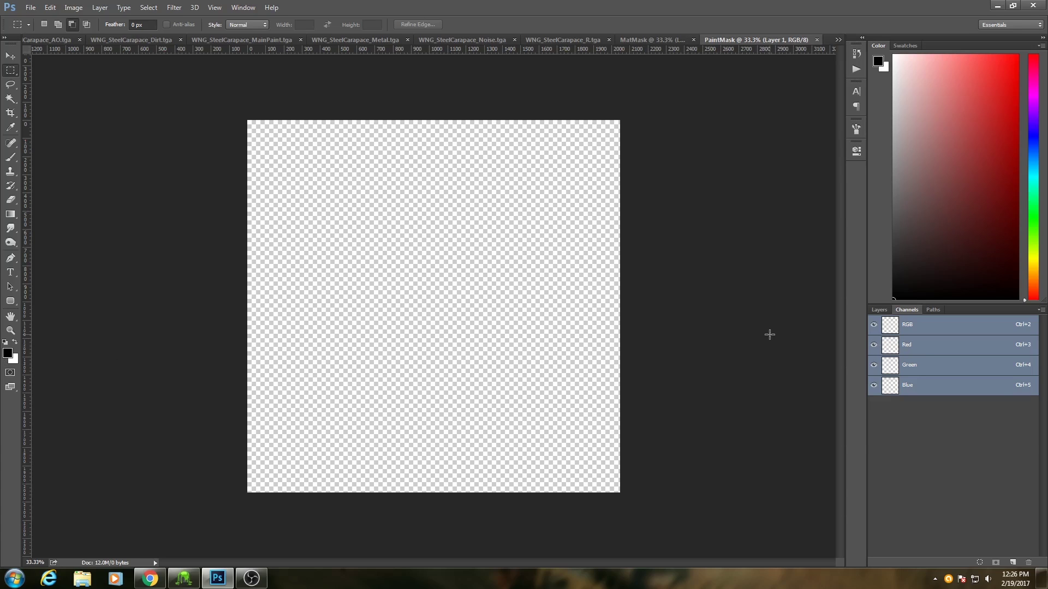
key("alt+BackSpace")
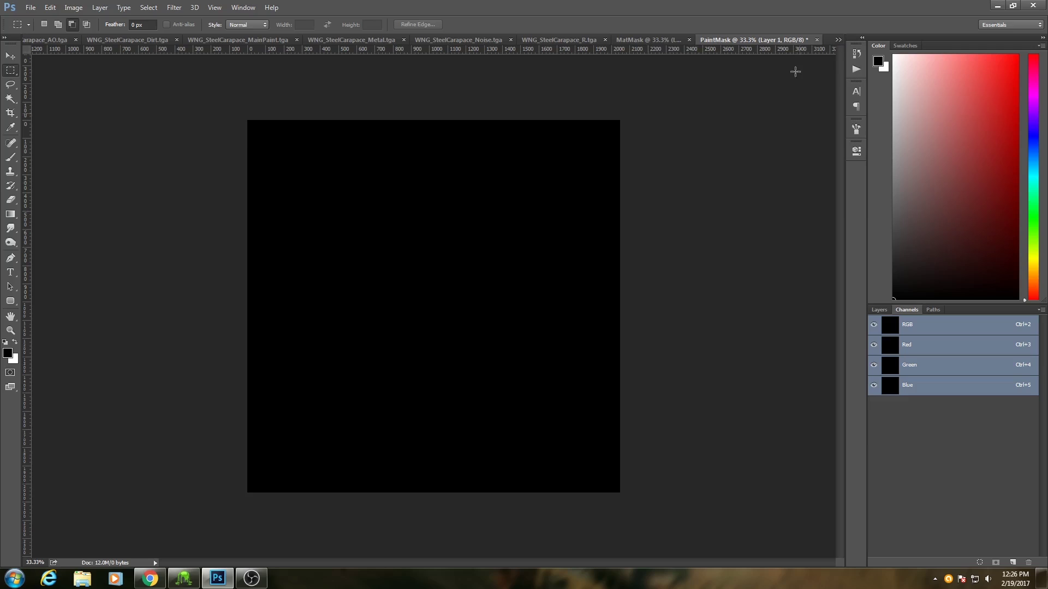
Step: Examine the WNG_SteelCarapace_AccentPaint.tga texture's layer and its red, green and blue channels, ending on the combined RGB view
left_click(837, 39)
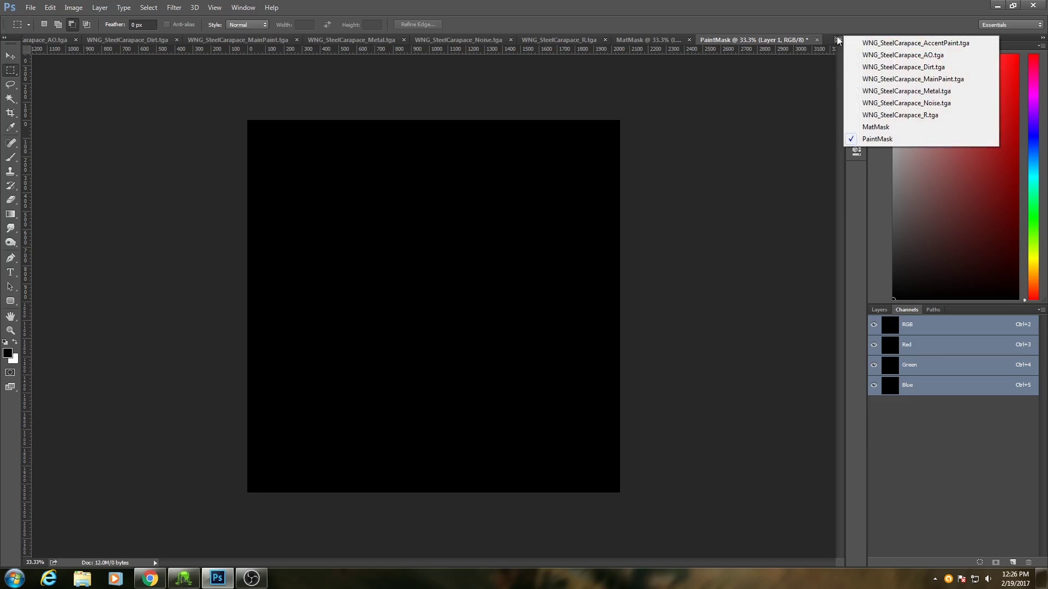
left_click(876, 44)
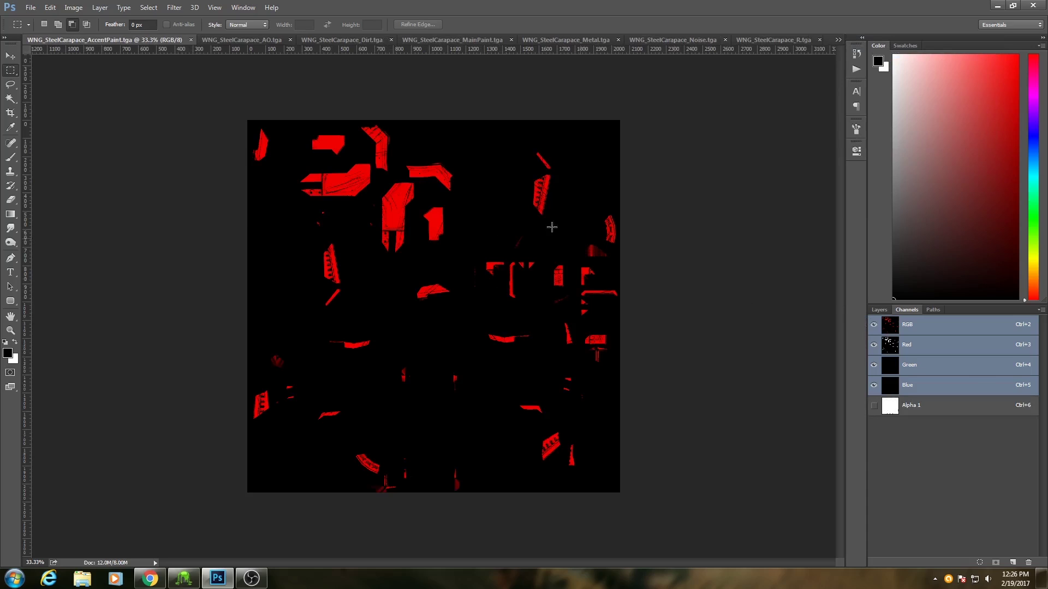
left_click(878, 309)
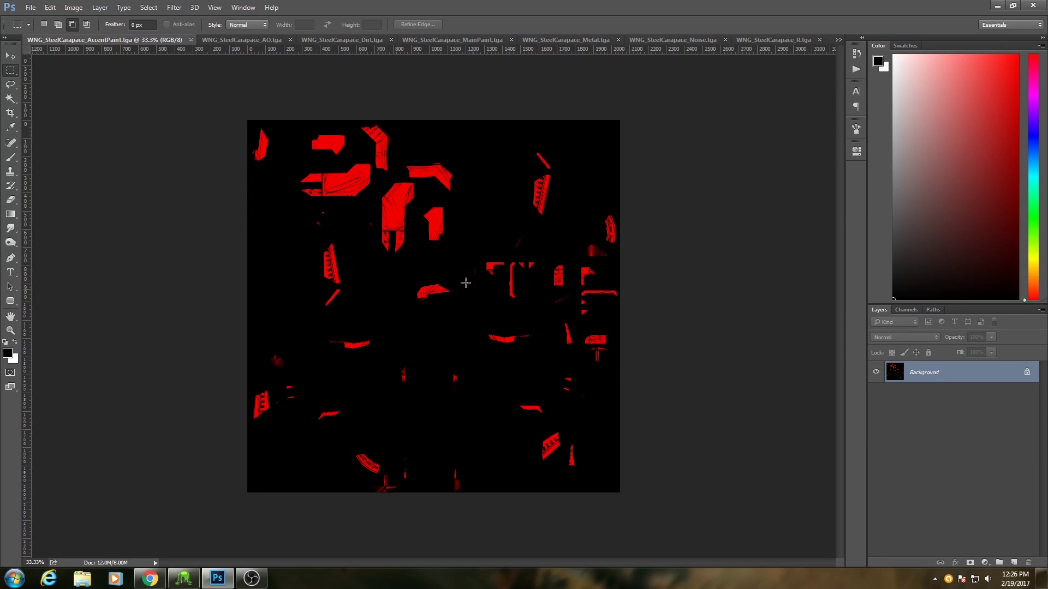
left_click(906, 310)
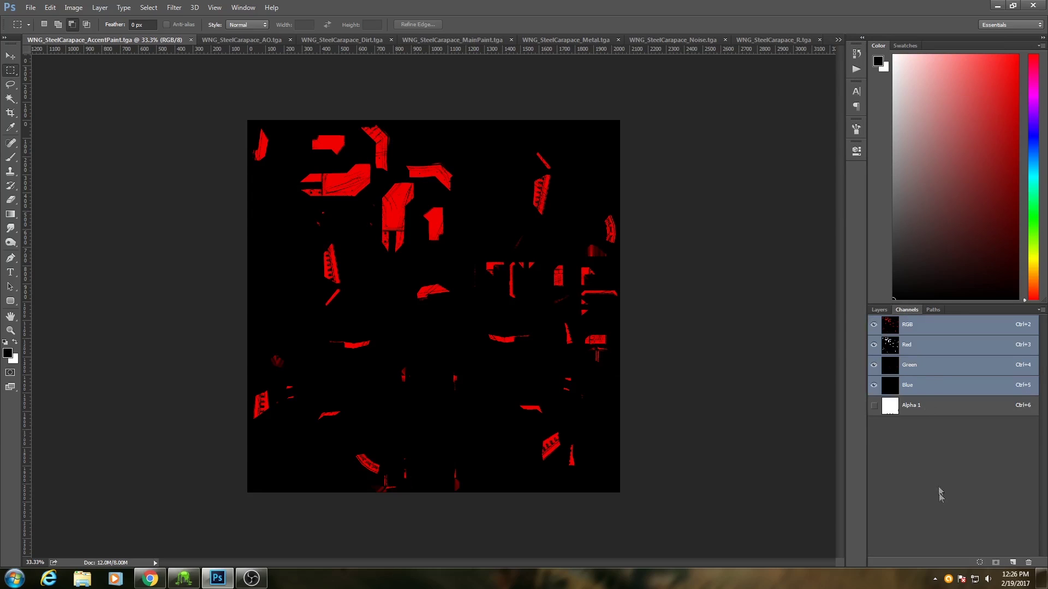
left_click(917, 350)
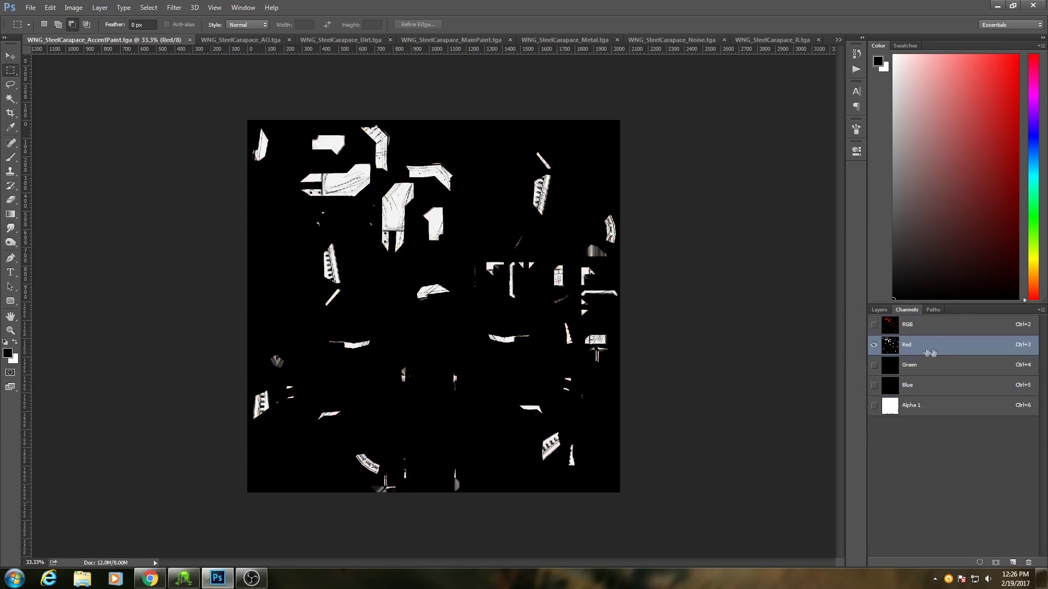
left_click(908, 369)
left_click(909, 386)
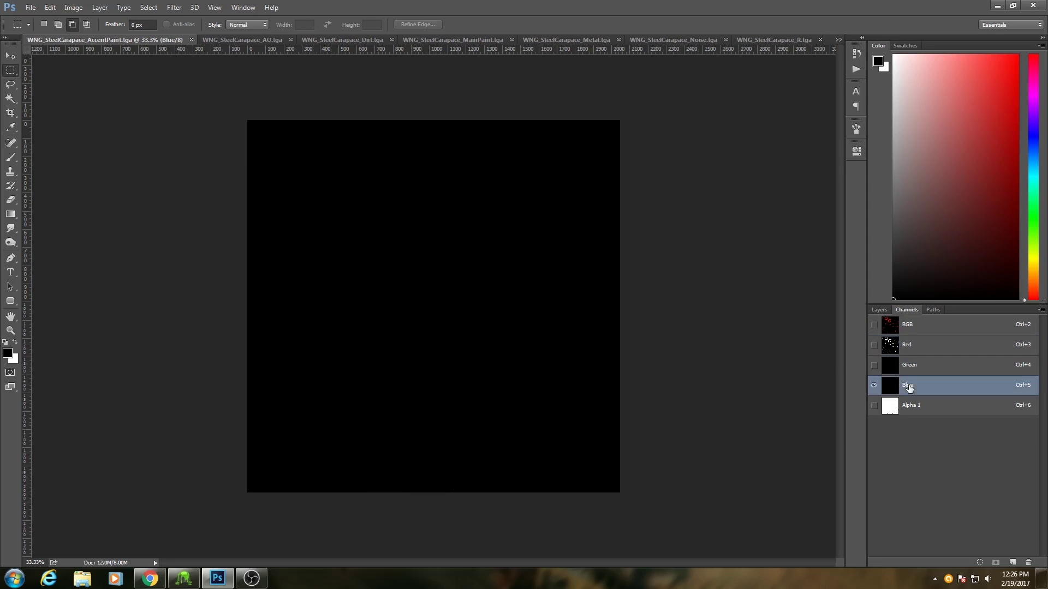
left_click(908, 332)
Step: Copy the entire WNG_SteelCarapace_AccentPaint.tga image into PaintMask as a new layer and merge it down onto the black layer
left_click(879, 310)
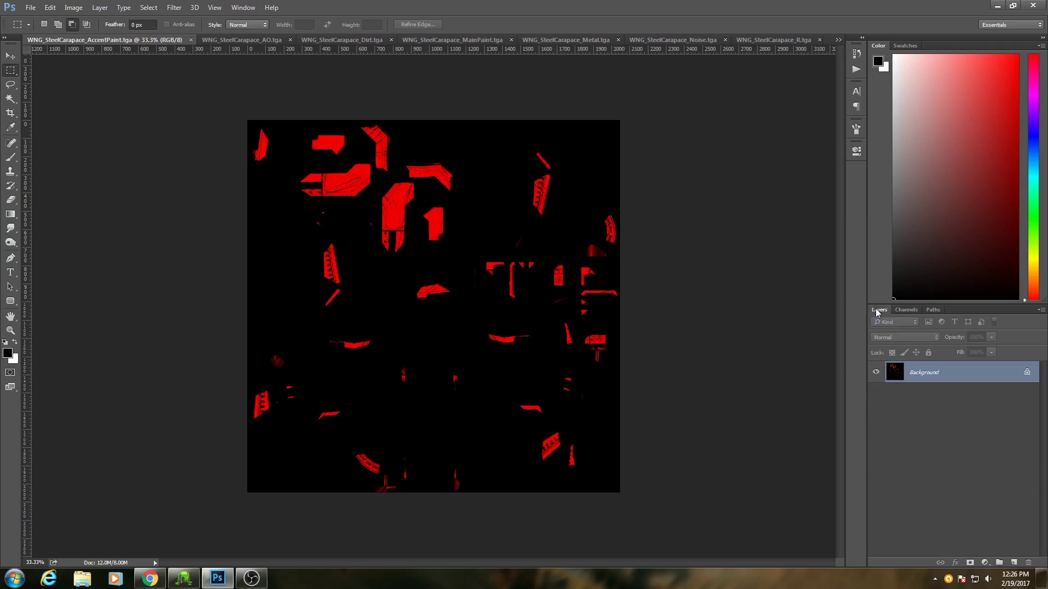
key("ctrl+a")
left_click(838, 40)
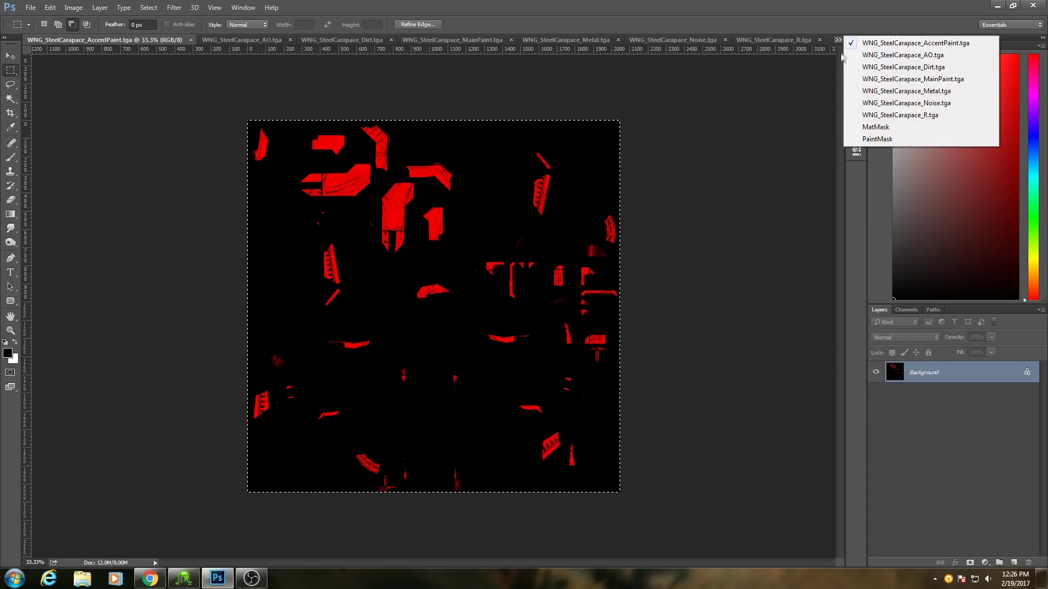
left_click(871, 142)
left_click(906, 310)
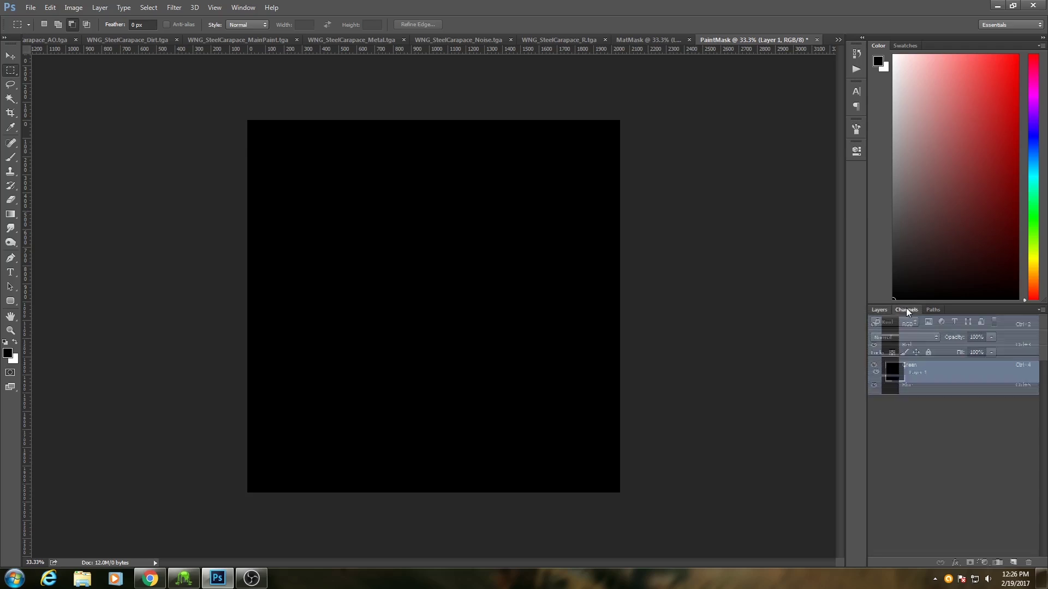
left_click(879, 310)
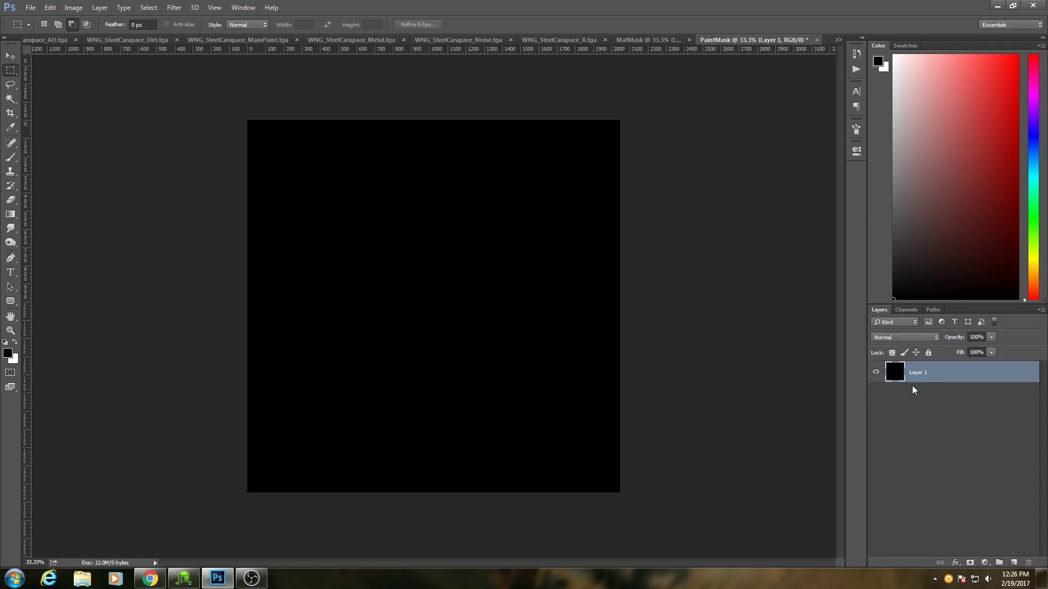
key("ctrl+v")
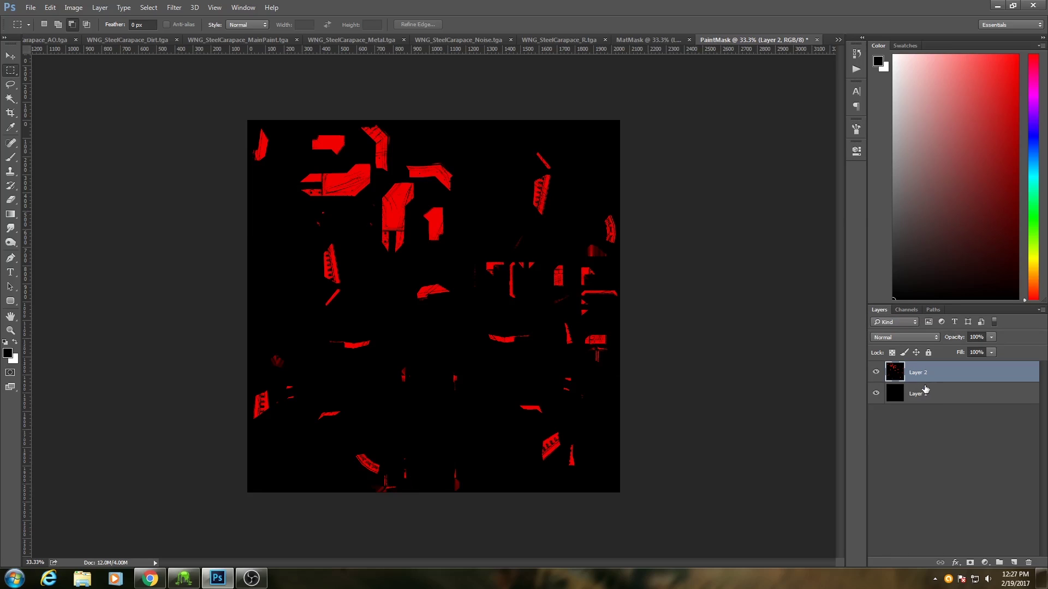
right_click(925, 376)
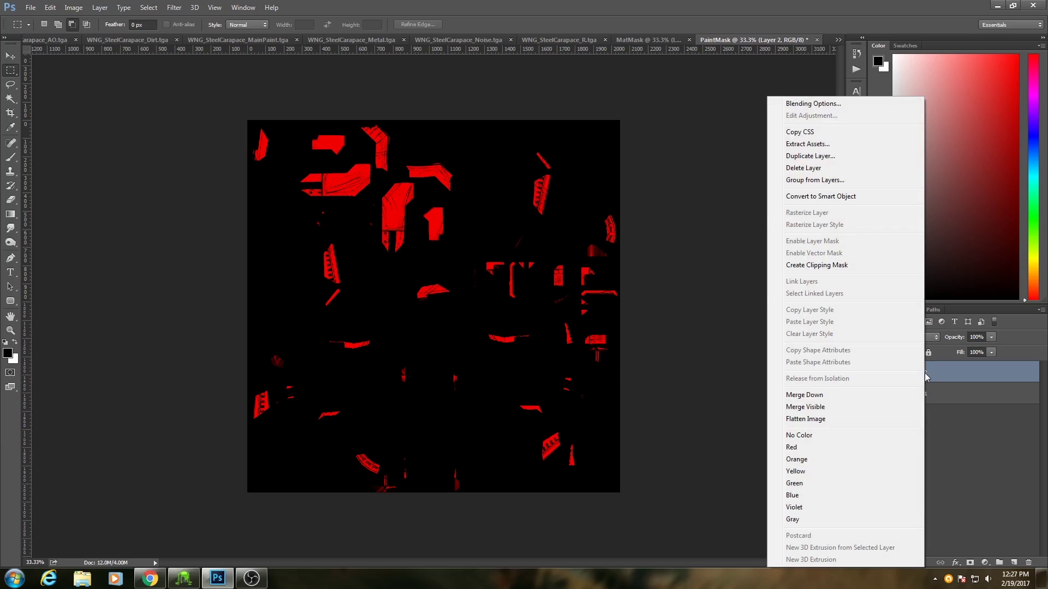
left_click(813, 396)
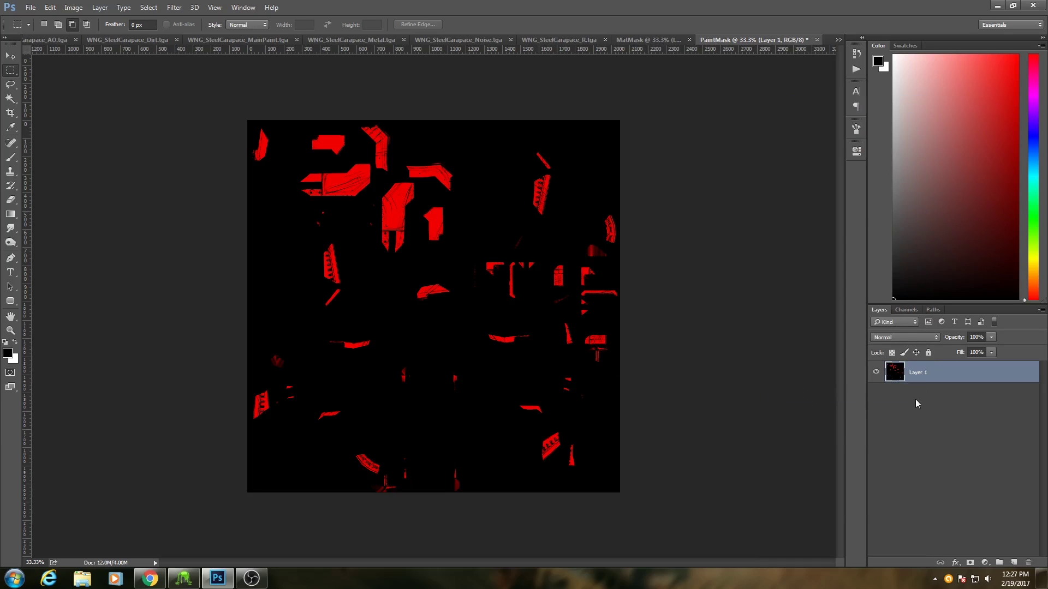
Step: Examine PaintMask's red, green and blue channels individually, ending on the combined RGB view
left_click(908, 312)
left_click(916, 349)
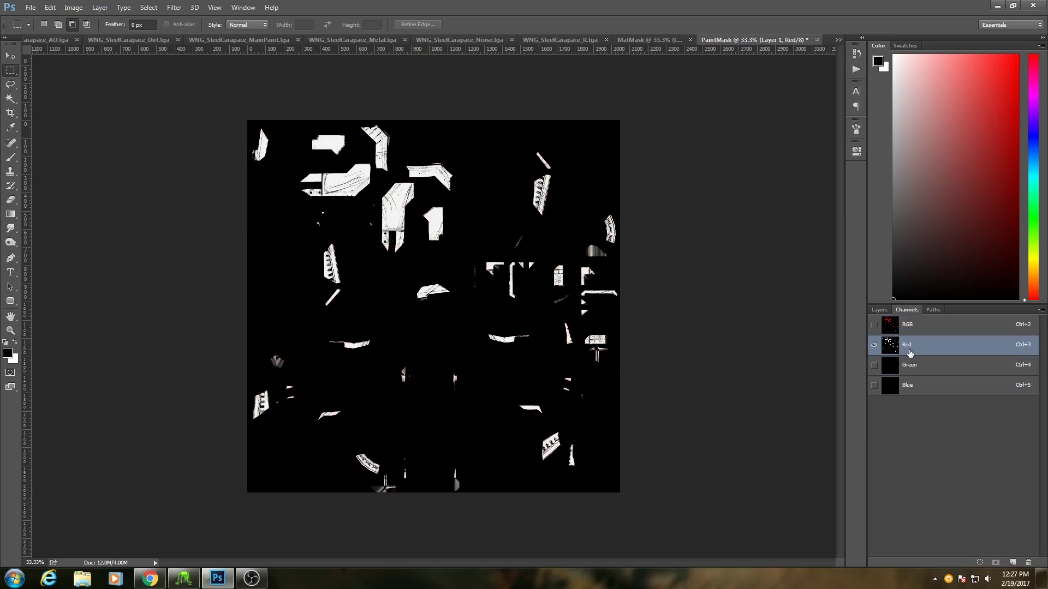
left_click(914, 367)
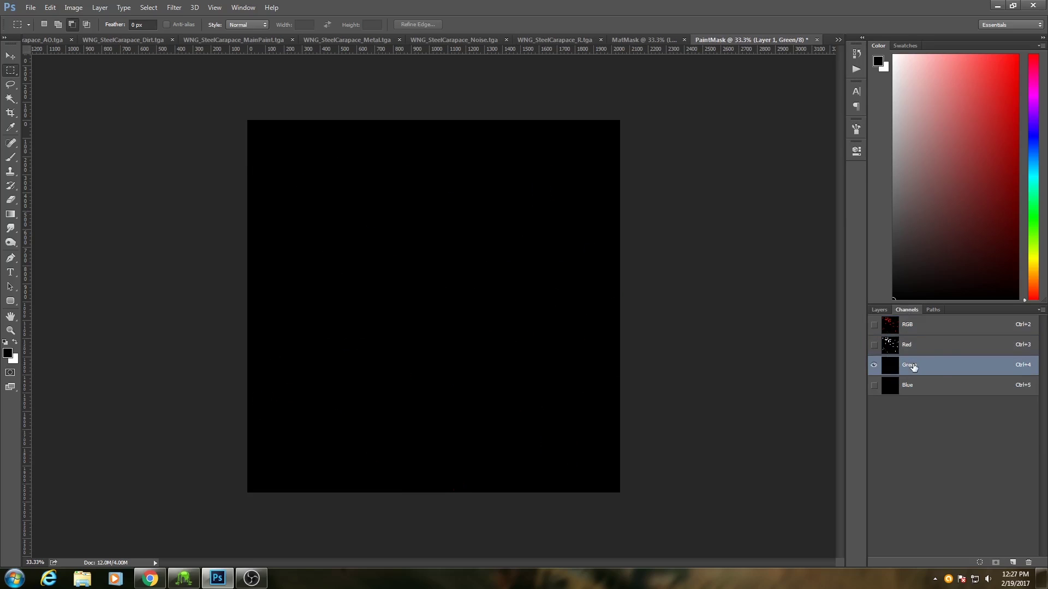
left_click(923, 390)
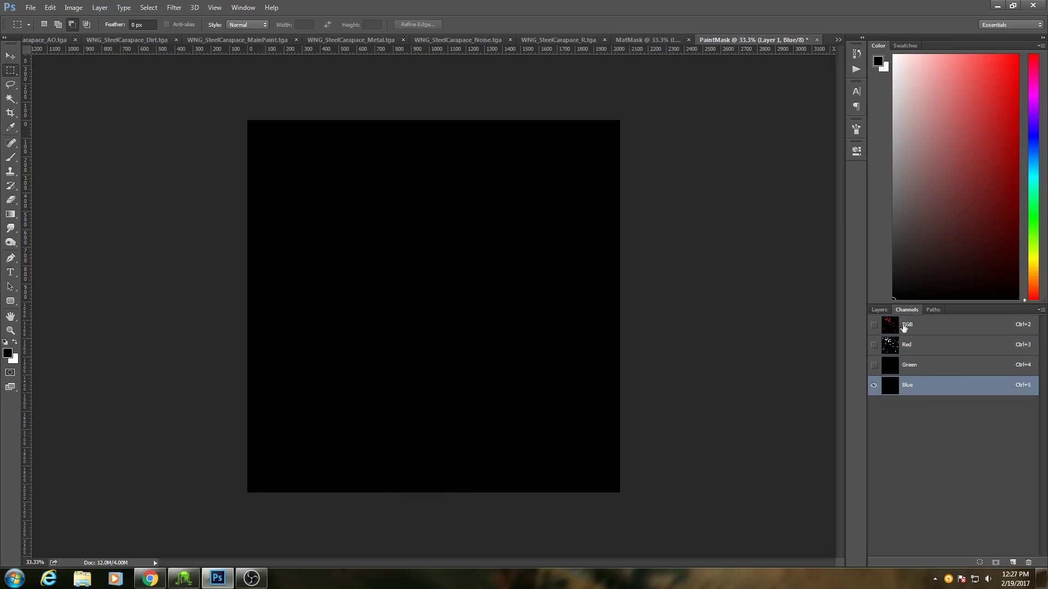
left_click(906, 326)
Step: Copy the entire WNG_SteelCarapace_Dirt.tga image and paste it as a new layer above the background of WNG_SteelCarapace_MainPaint.tga
left_click(838, 40)
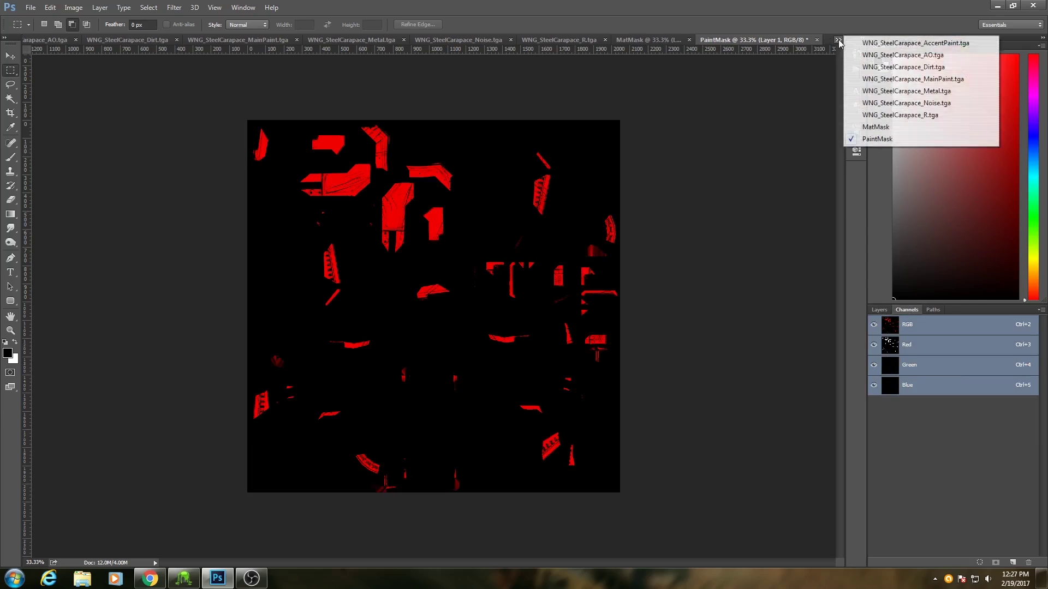
left_click(916, 80)
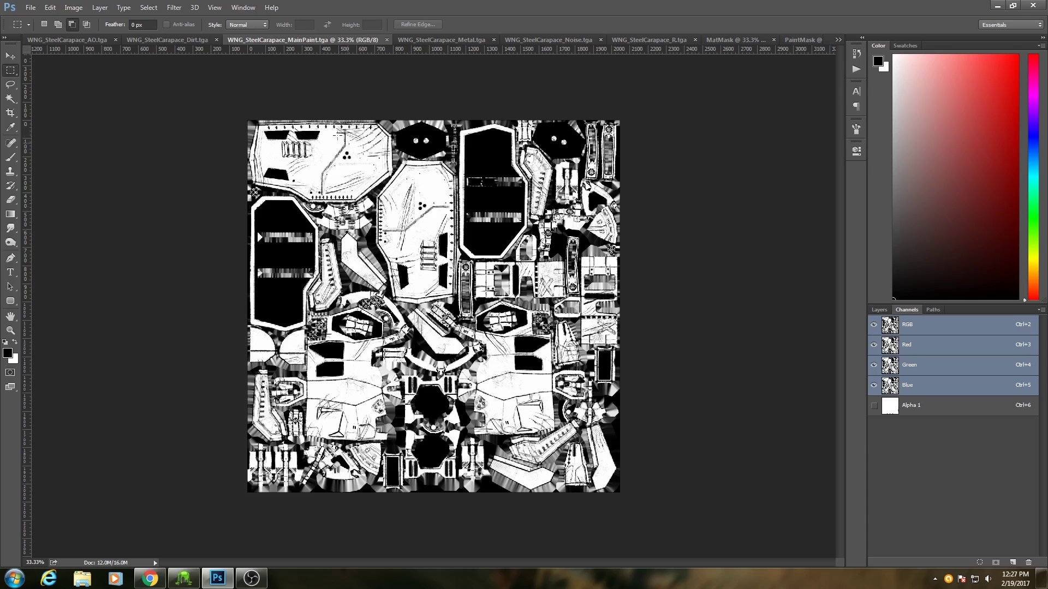
left_click(186, 41)
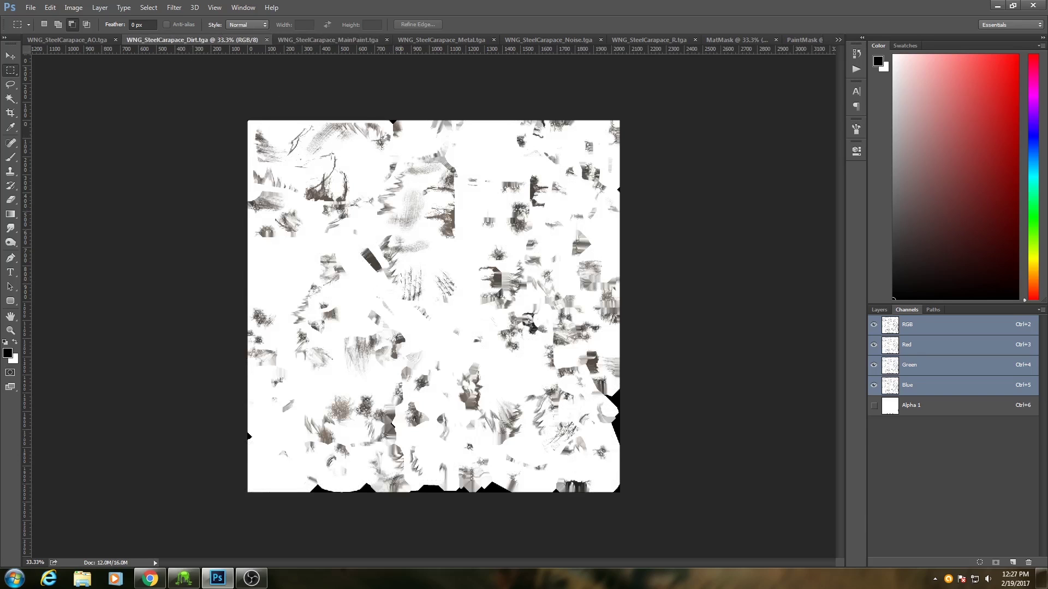
key("ctrl+a")
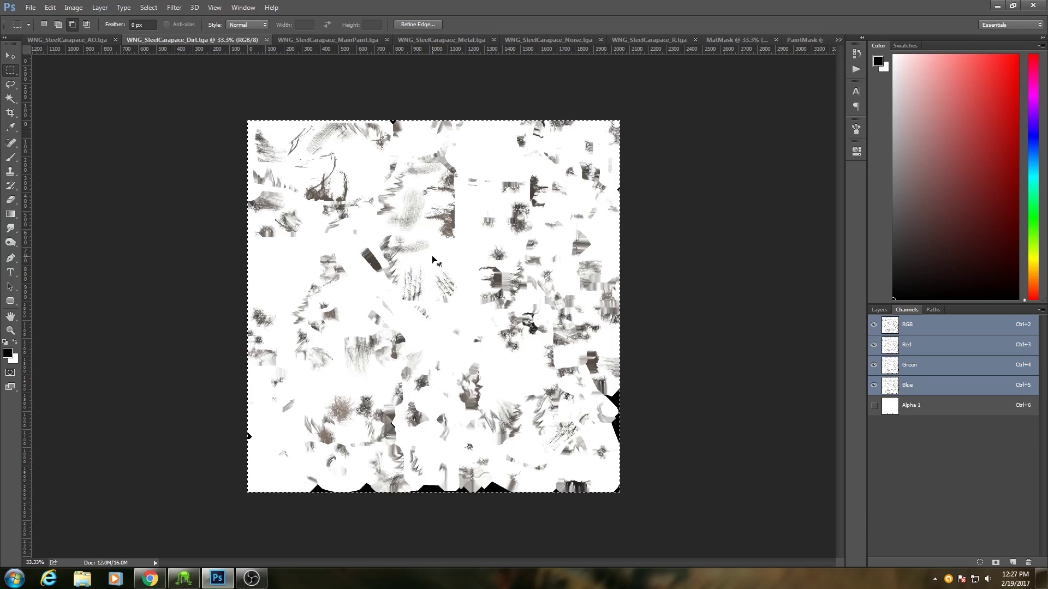
left_click(336, 42)
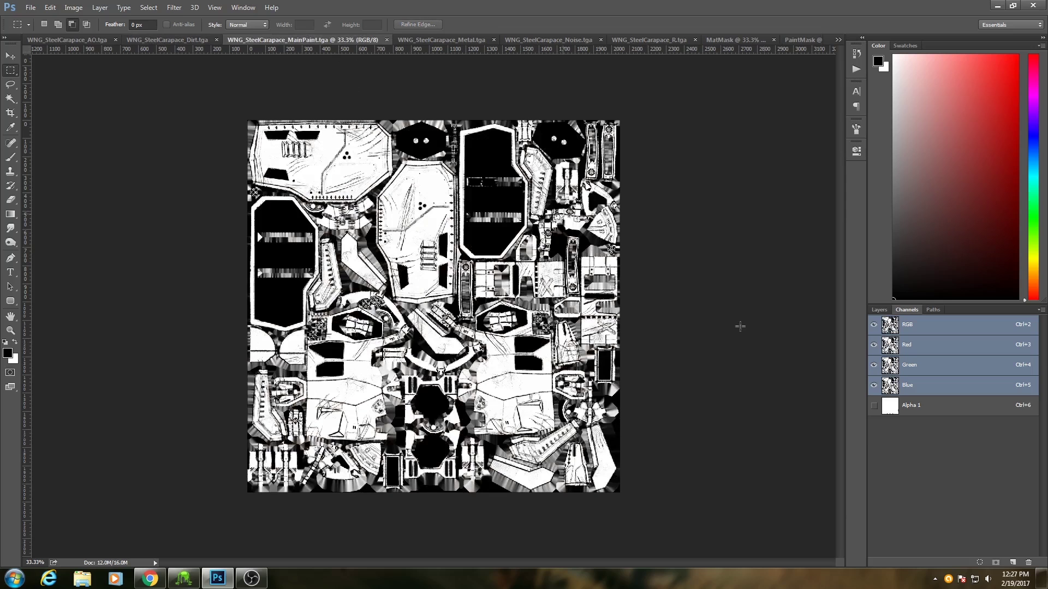
left_click(879, 309)
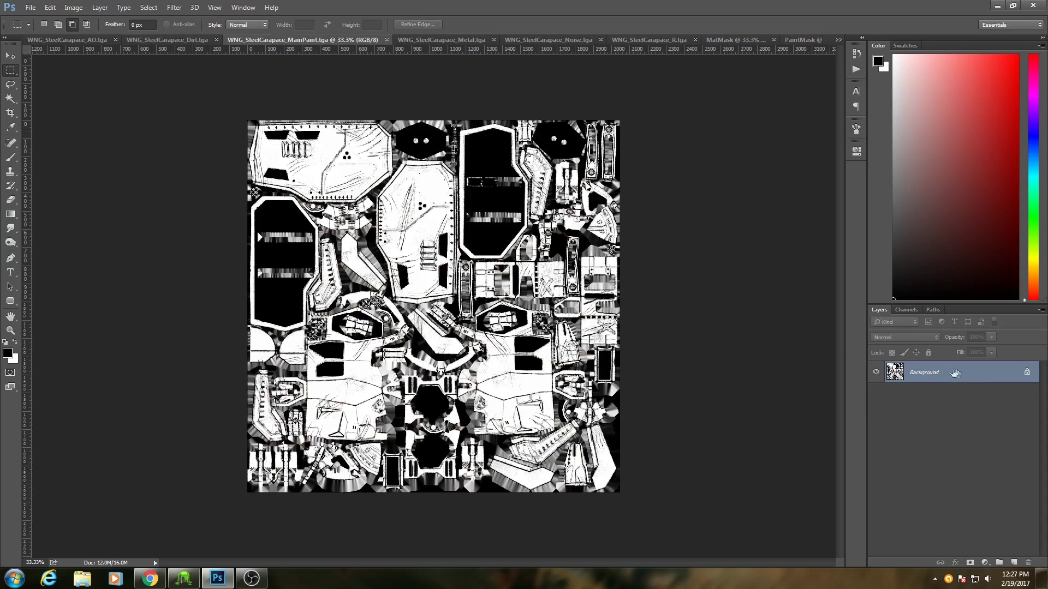
key("ctrl+v")
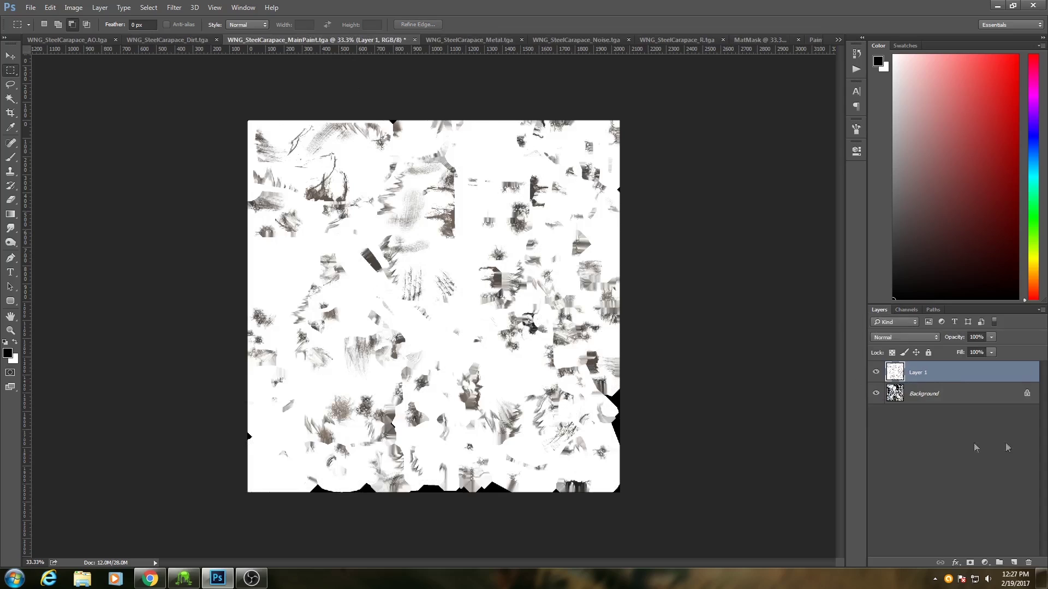
Step: Convert the pasted dirt layer to grayscale with a Black & White adjustment, setting Reds to -163% and Yellows to -142%
left_click(952, 403)
left_click(927, 380)
left_click(69, 7)
mouse_move(88, 36)
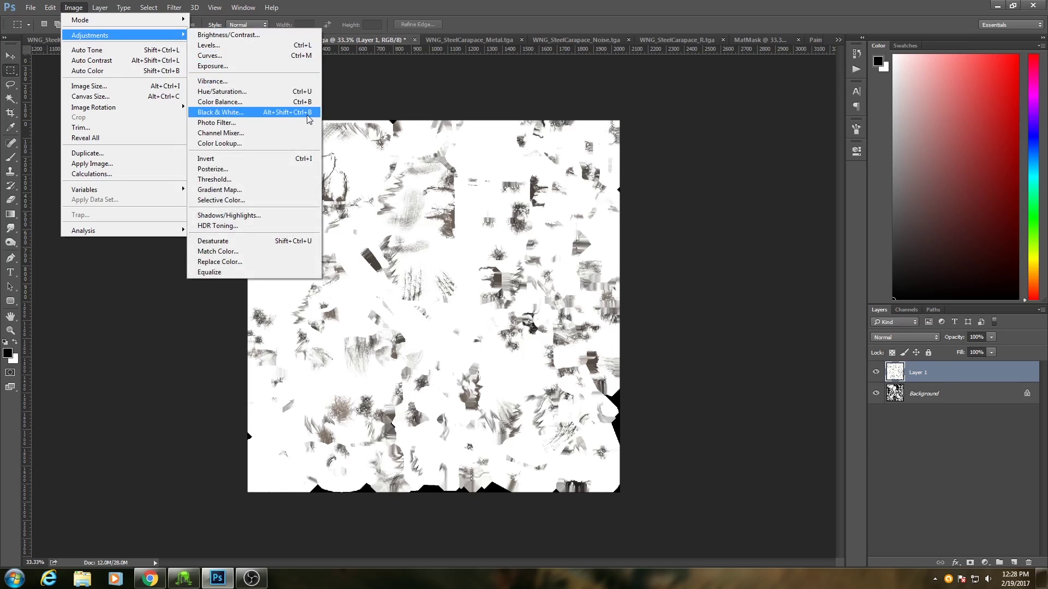
left_click(235, 113)
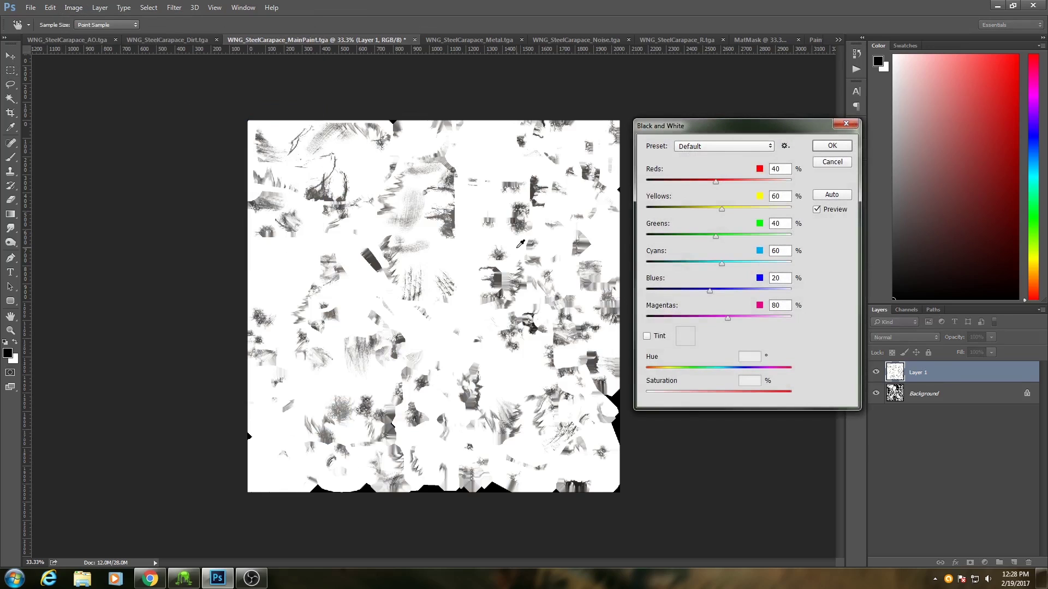
left_click_drag(715, 182, 657, 182)
left_click_drag(721, 208, 663, 209)
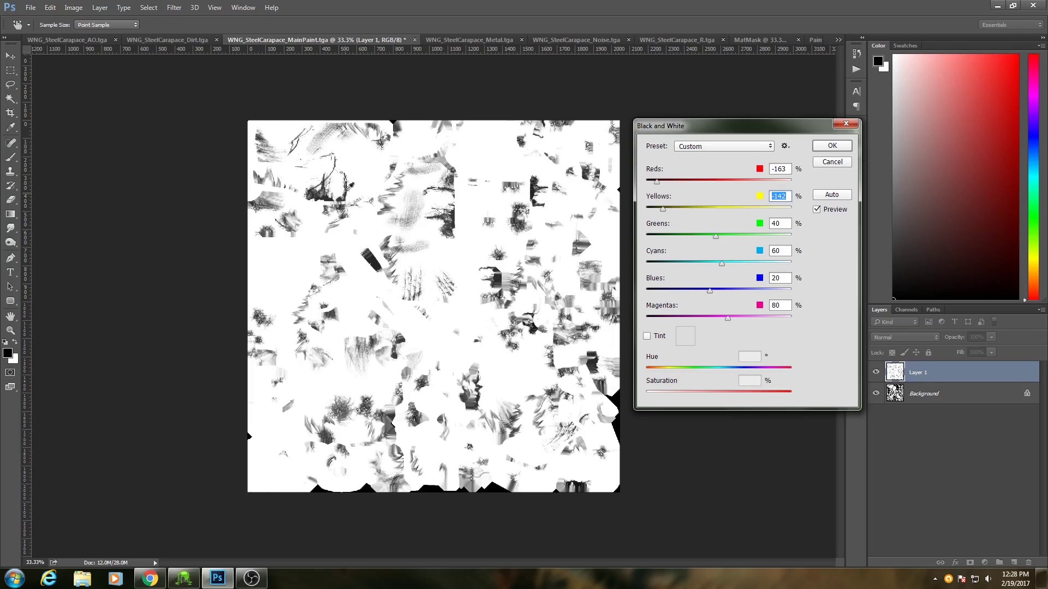
left_click(832, 146)
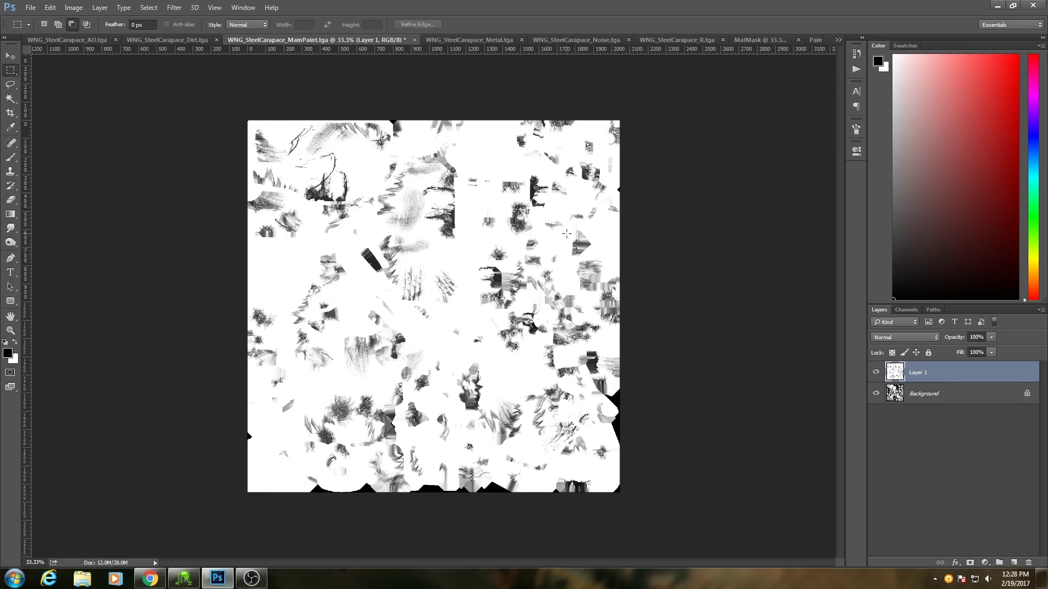
Step: Darken the dirt layer's smudges with a Levels adjustment by raising the black input level
key("ctrl+l")
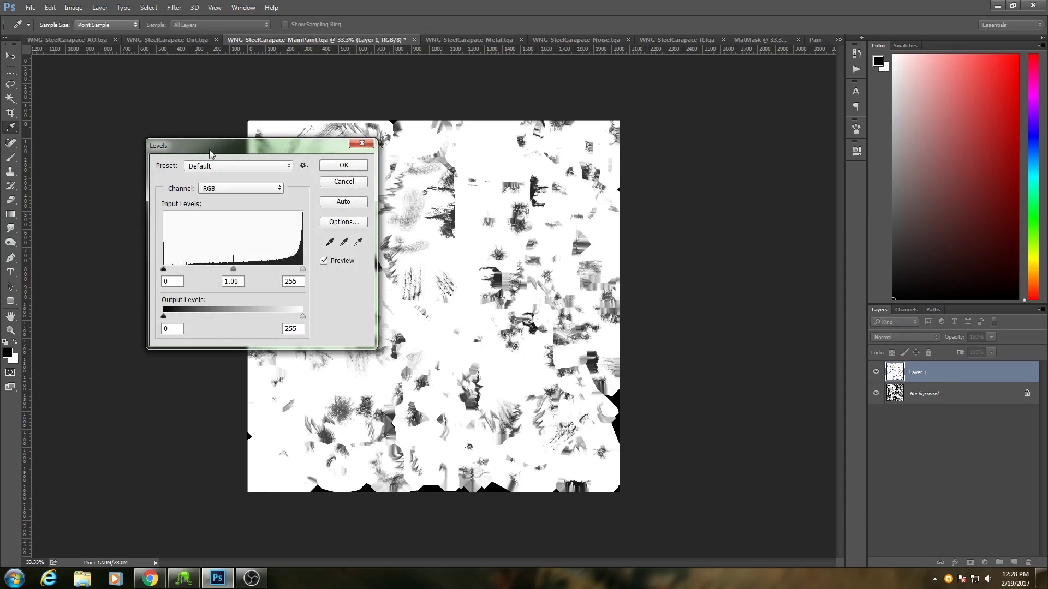
left_click_drag(163, 273, 208, 279)
left_click(339, 166)
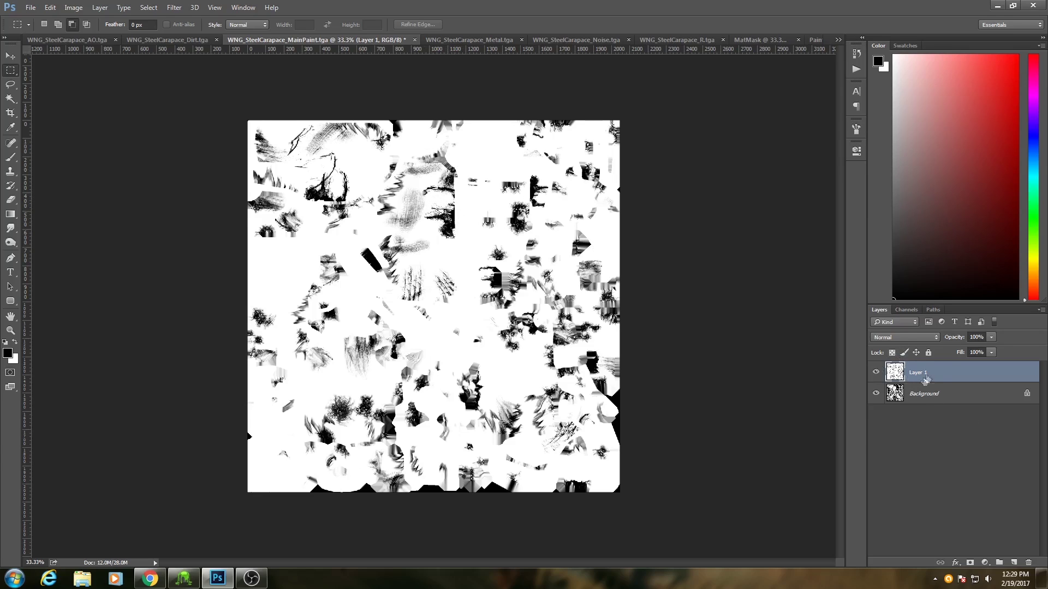
Step: Set the dirt layer's blend mode to Multiply and compare the MainPaint texture with the layer hidden and shown
left_click(903, 338)
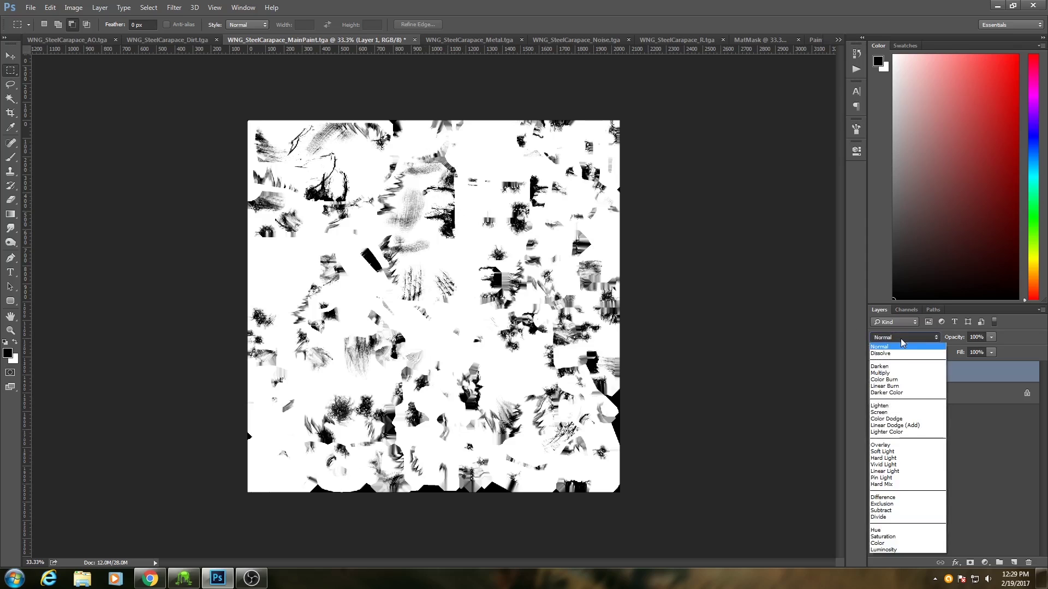
left_click(881, 373)
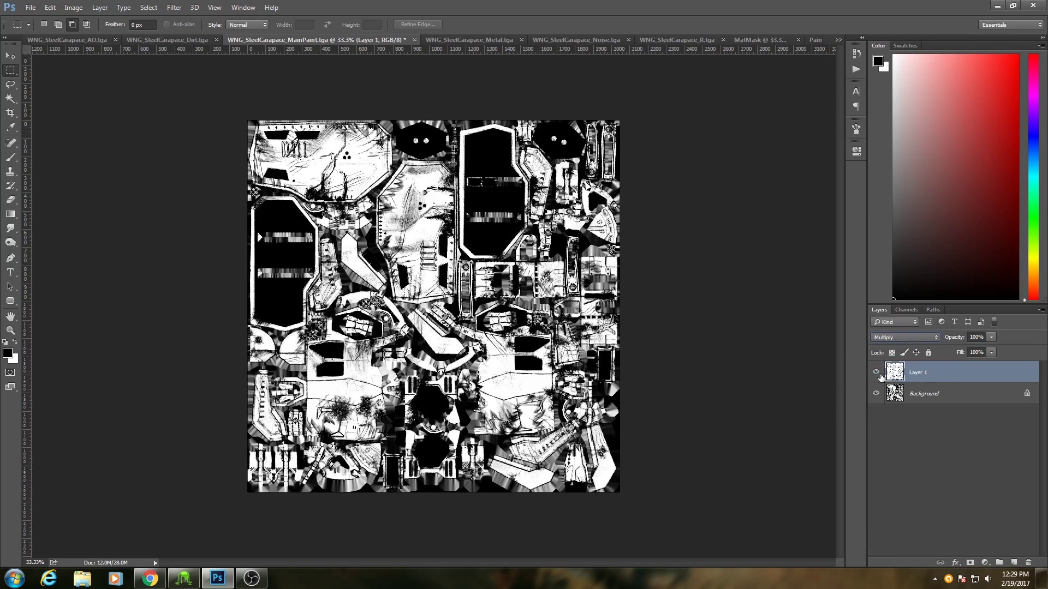
left_click(876, 373)
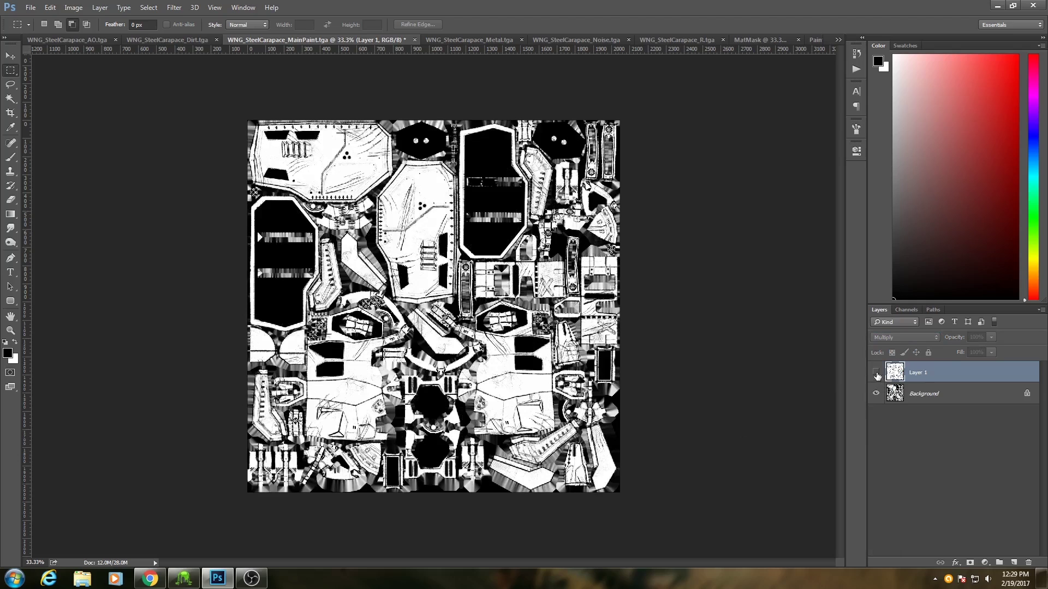
left_click(876, 372)
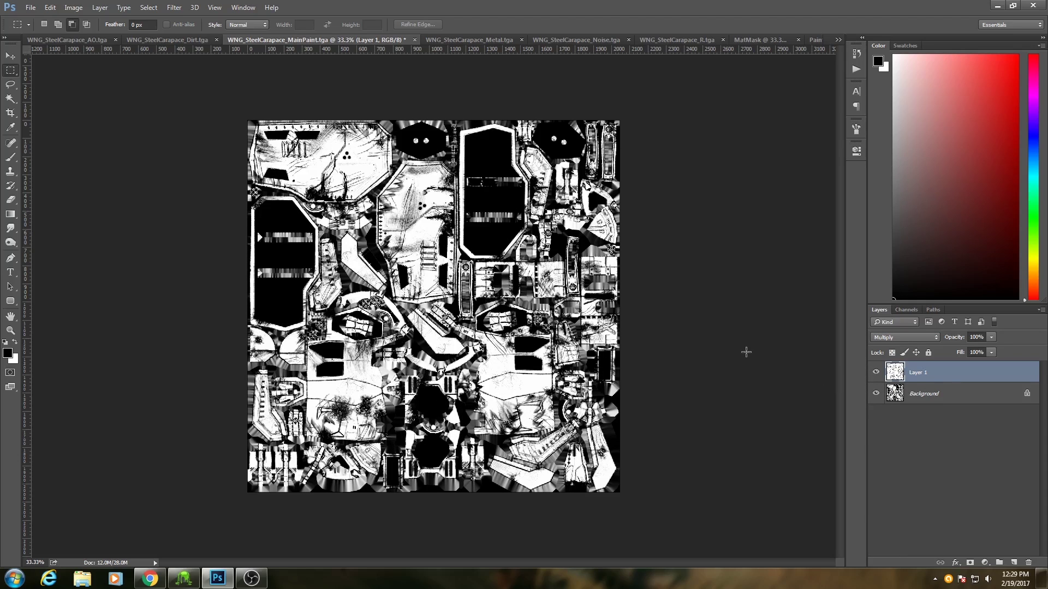
Step: Copy the merged MainPaint and dirt image and paste it into PaintMask's green channel
key("ctrl+a")
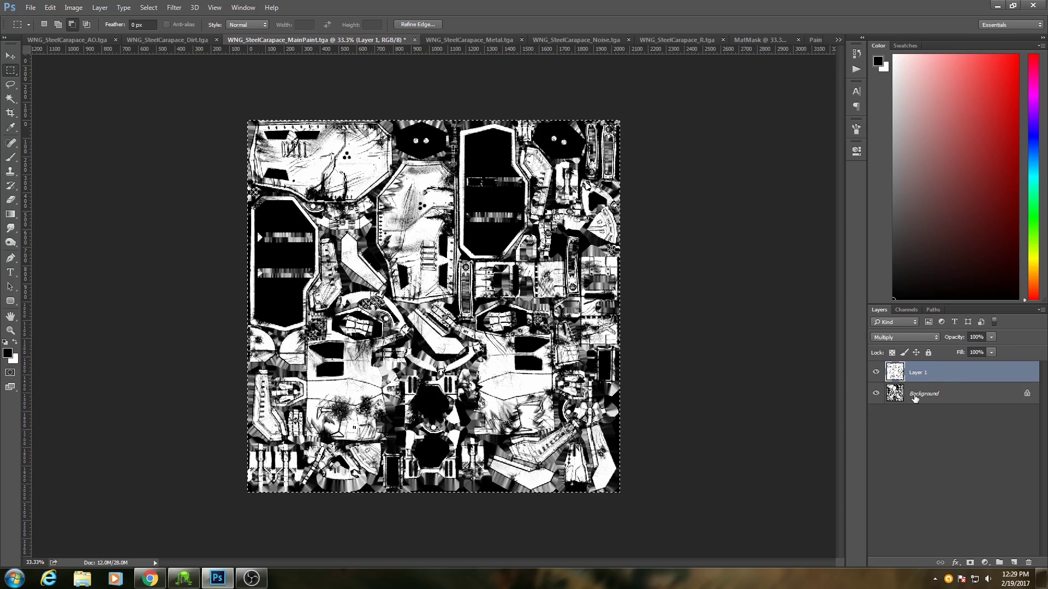
left_click(838, 40)
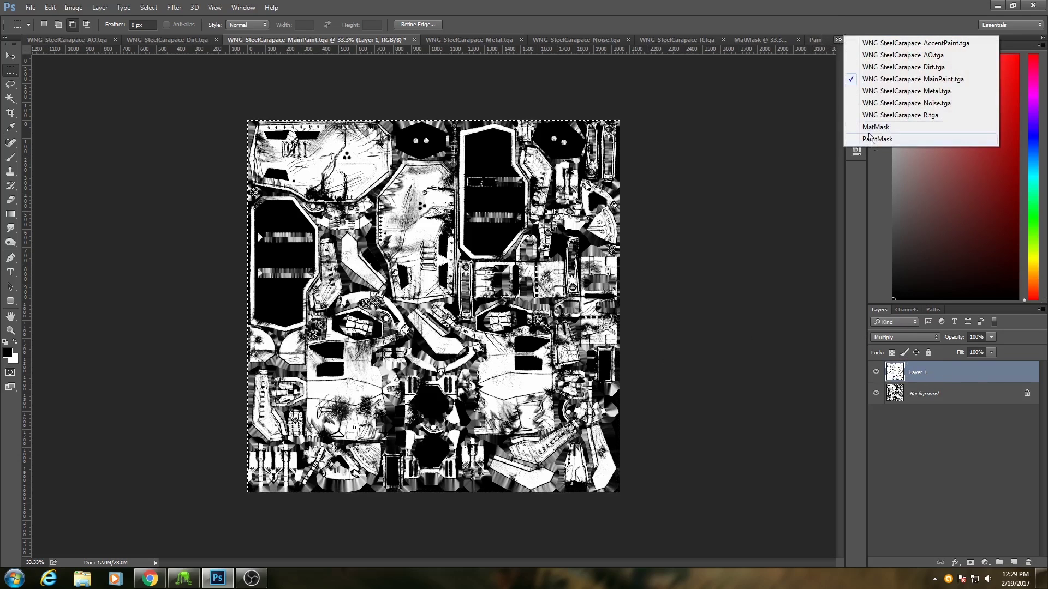
left_click(873, 139)
left_click(904, 310)
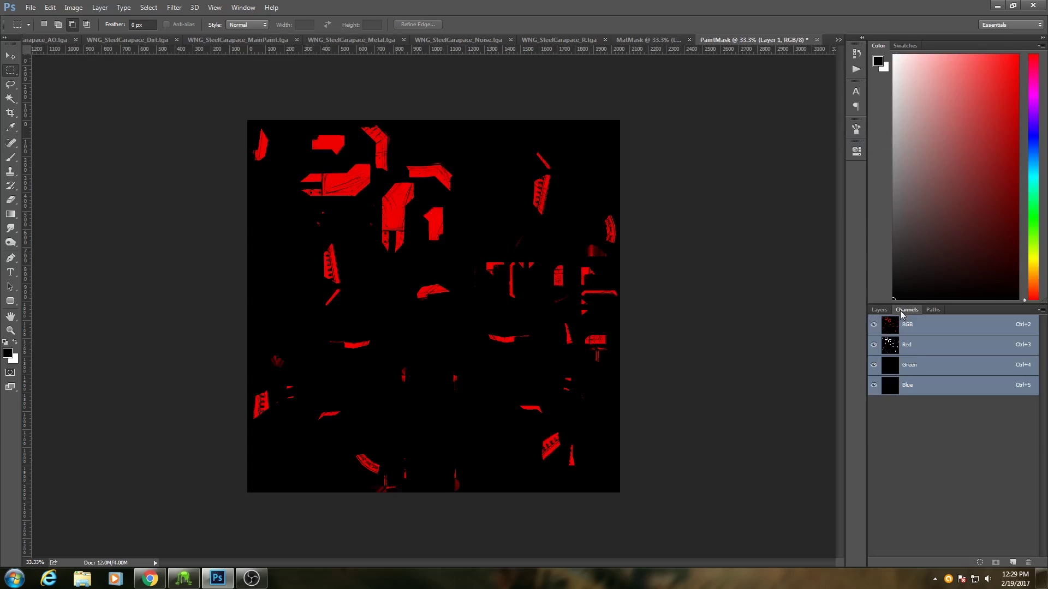
left_click(910, 366)
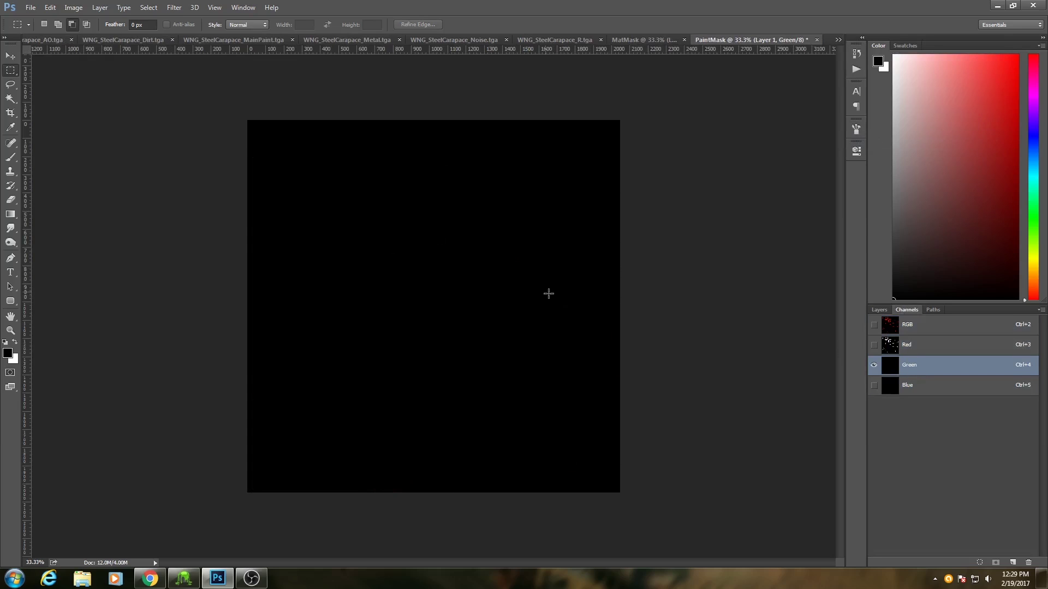
key("ctrl+a")
key("ctrl+v")
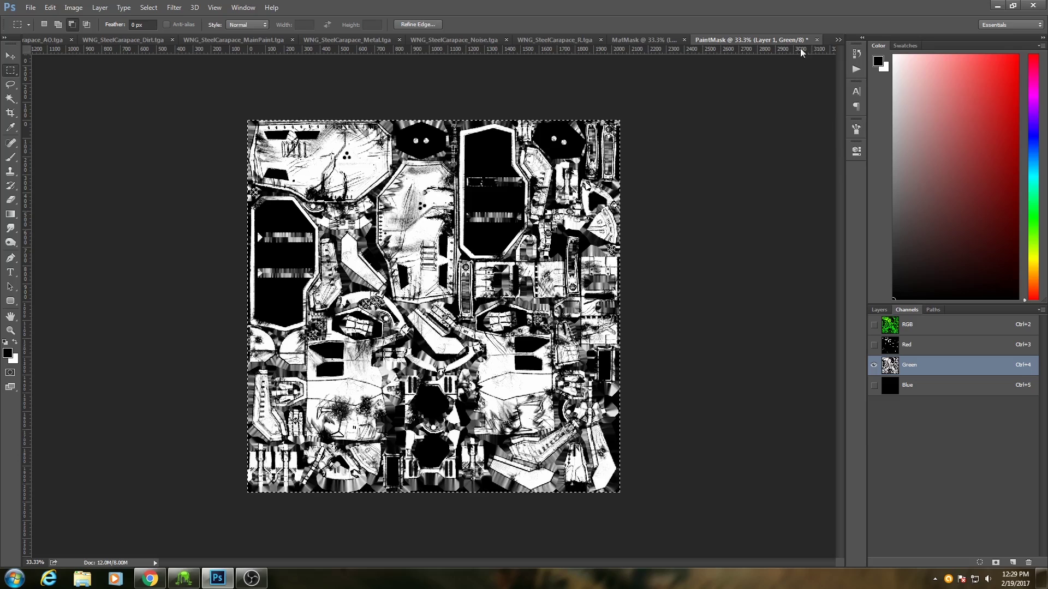
Step: Copy the entire WNG_SteelCarapace_Noise image into PaintMask's blue channel, clear the selection and display the combined RGB channels
left_click(837, 40)
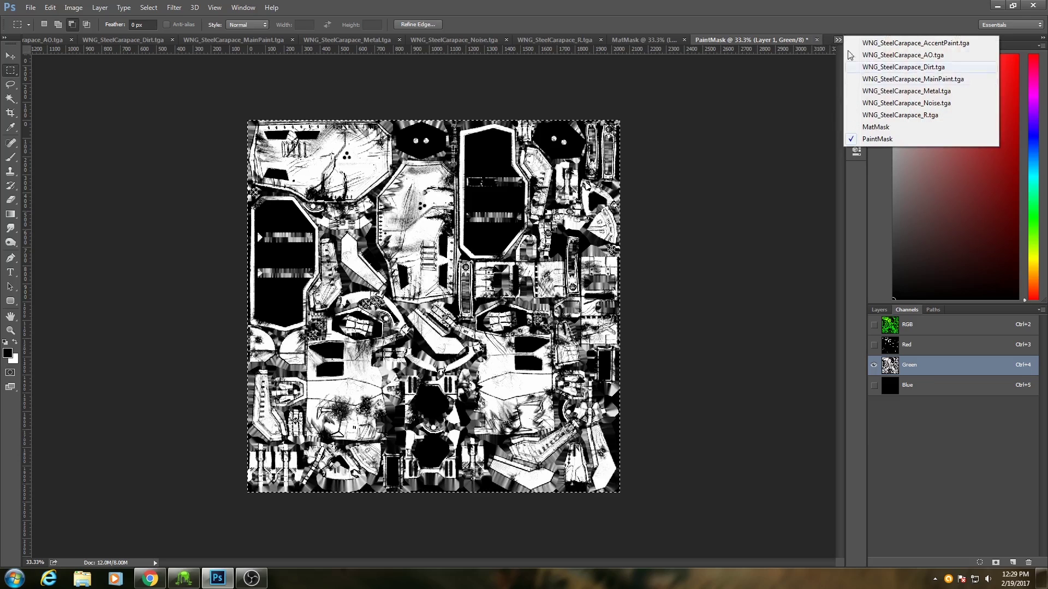
left_click(906, 103)
key("ctrl+a")
left_click(837, 40)
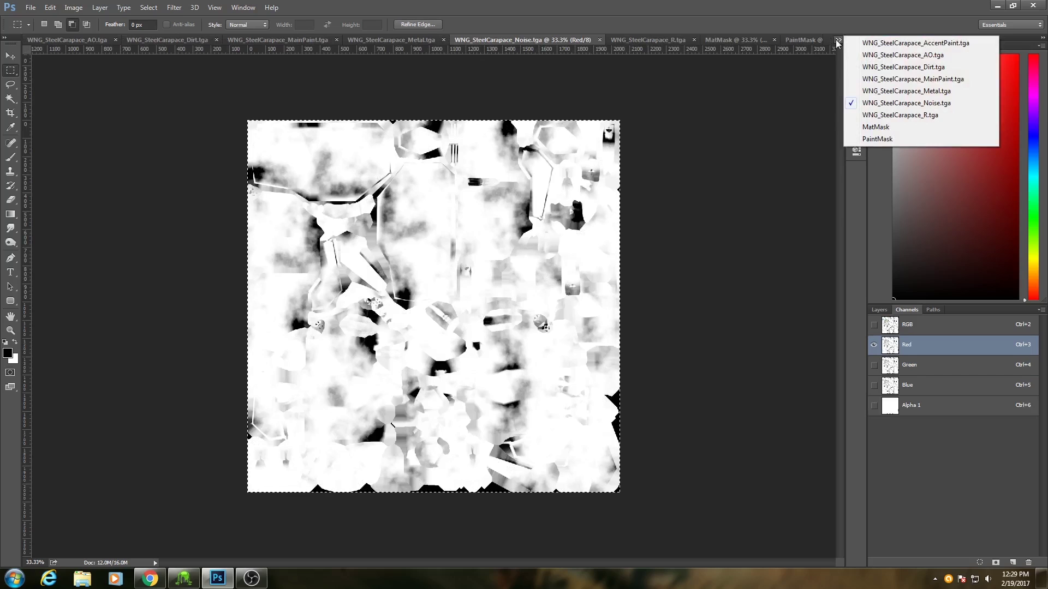
left_click(876, 140)
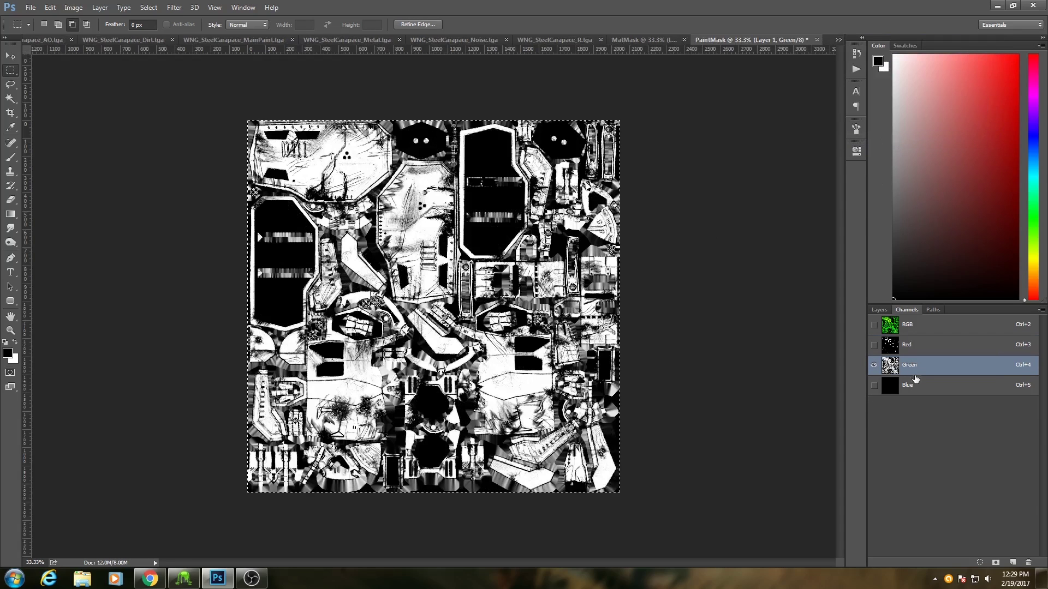
left_click(912, 393)
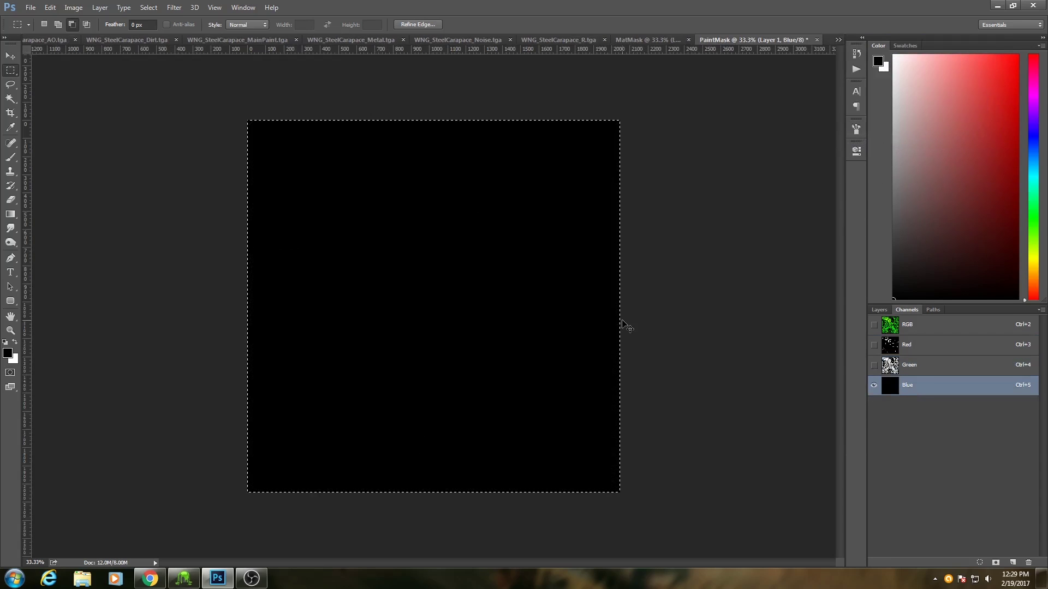
key("ctrl+v")
key("ctrl+d")
left_click(913, 331)
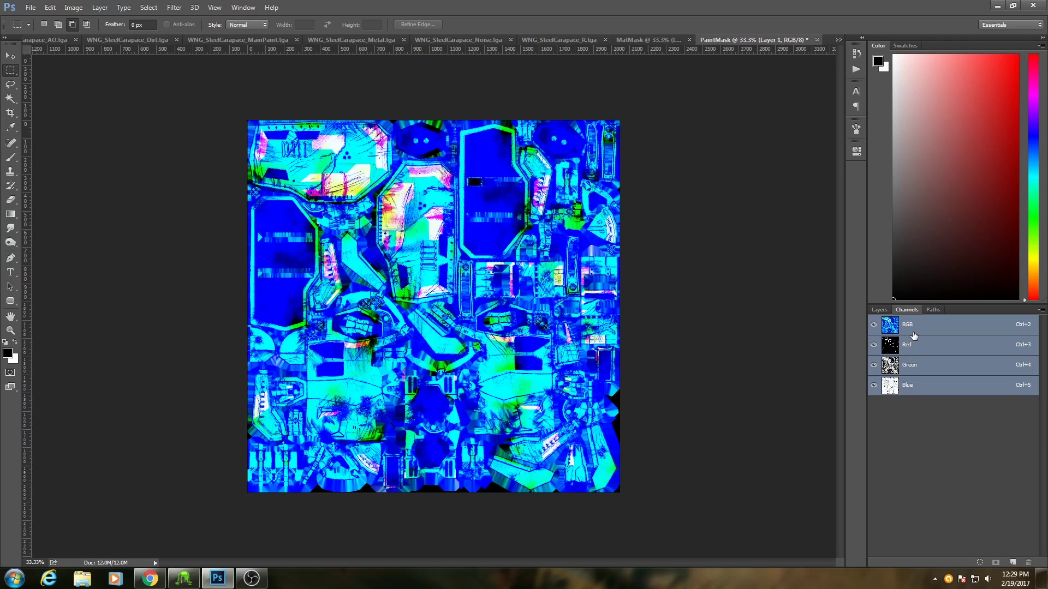
Step: Display MatMask's combined RGB channels and save it as the 24 bits/pixel Targa file WNG_SteelCarapace_MatMask.tga in the SteelCarapace folder
left_click(641, 40)
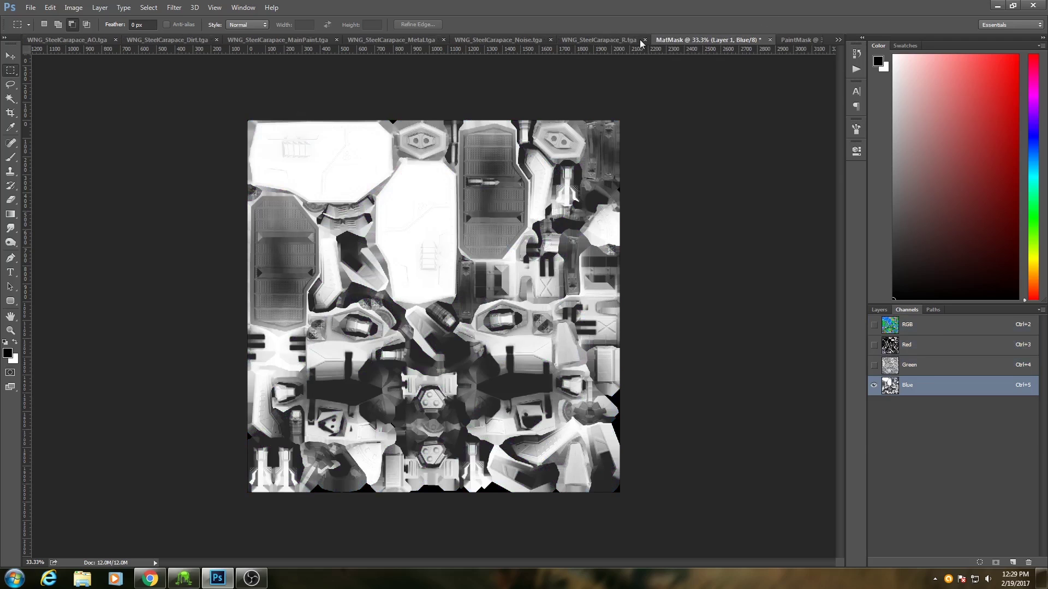
left_click(930, 326)
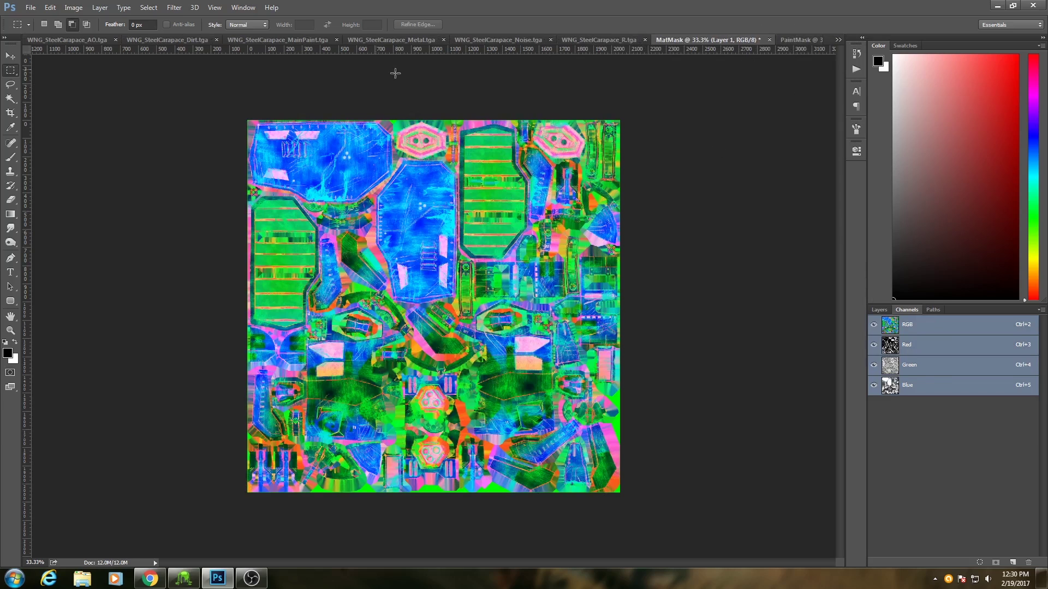
left_click(30, 8)
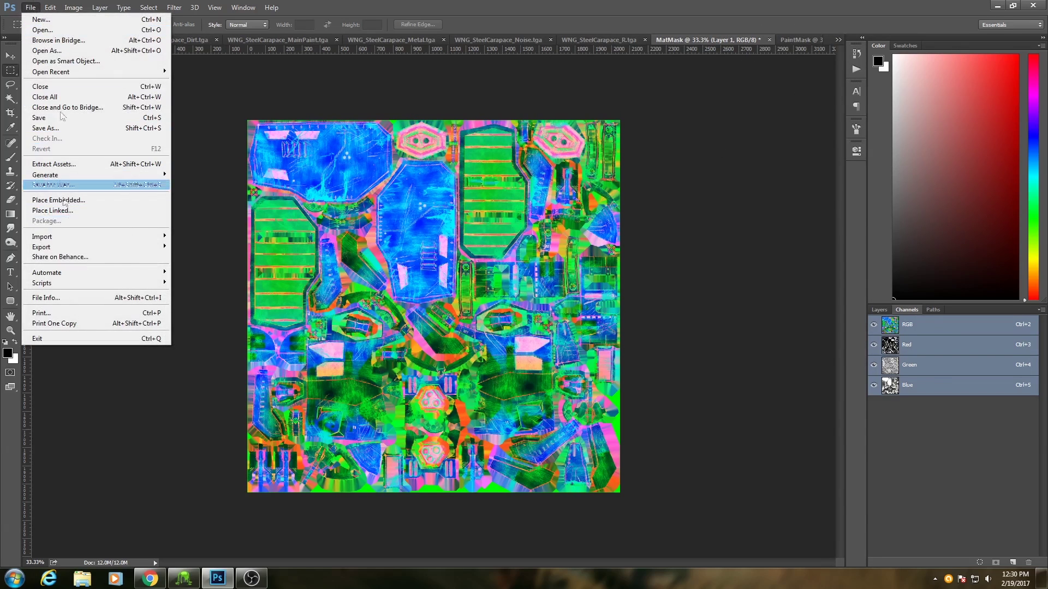
left_click(71, 129)
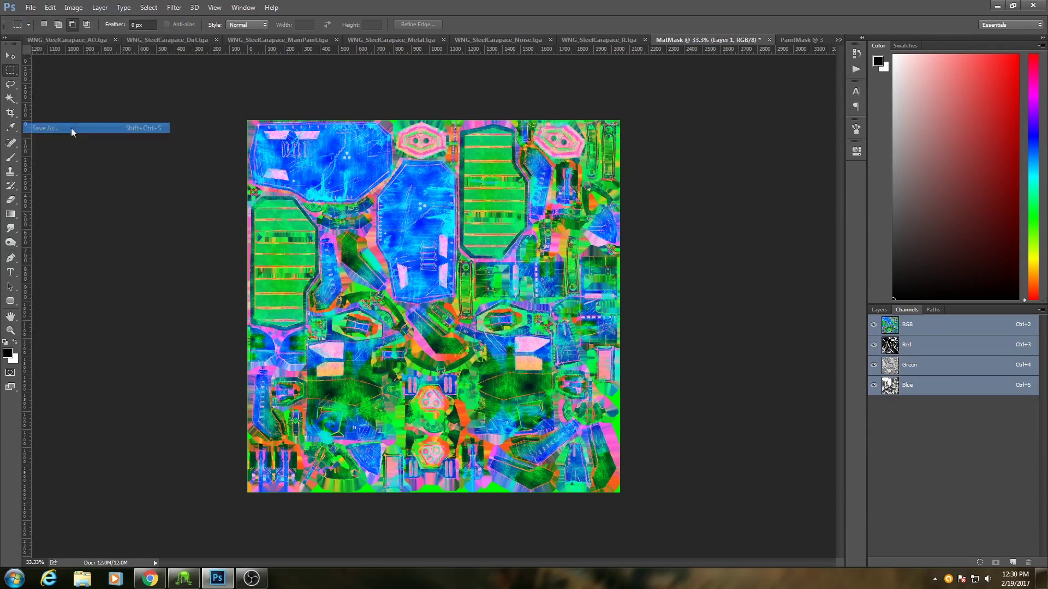
left_click(295, 424)
left_click(295, 404)
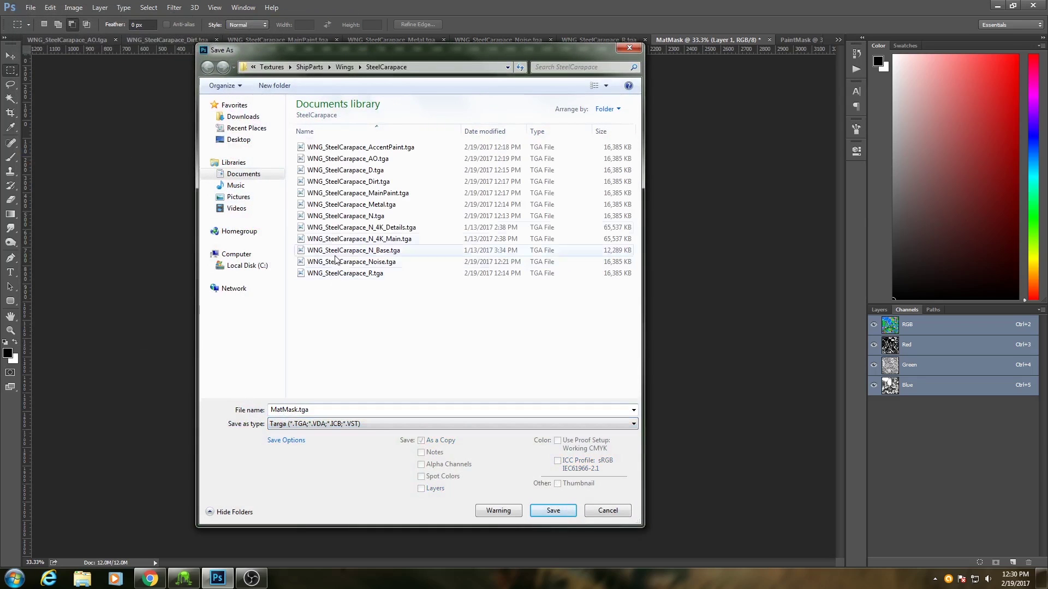
left_click(349, 182)
left_click(329, 412)
left_click_drag(332, 410, 342, 410)
type("MatMask")
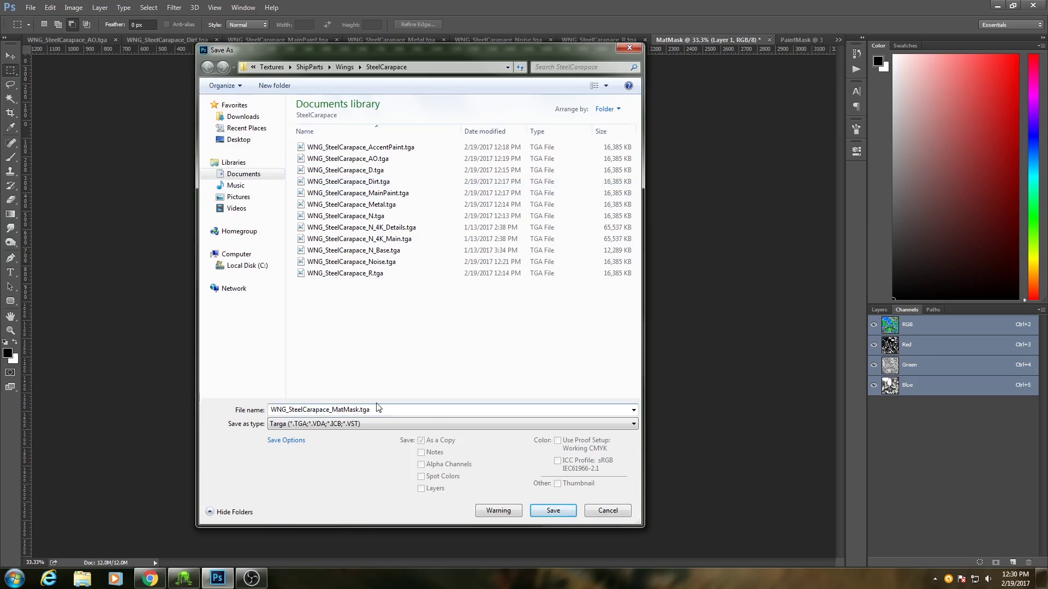
left_click(553, 511)
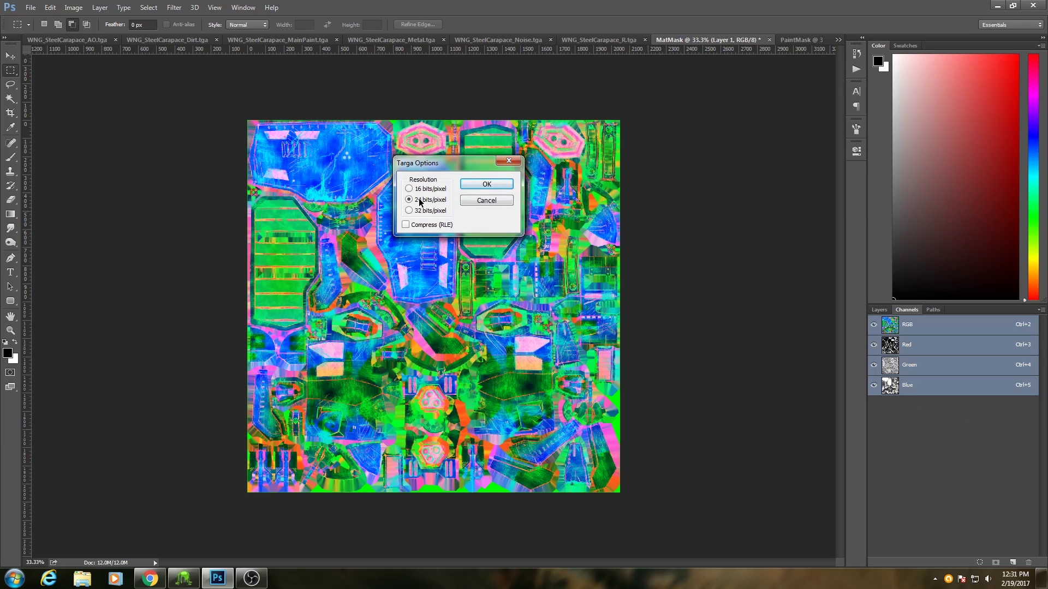
left_click(480, 184)
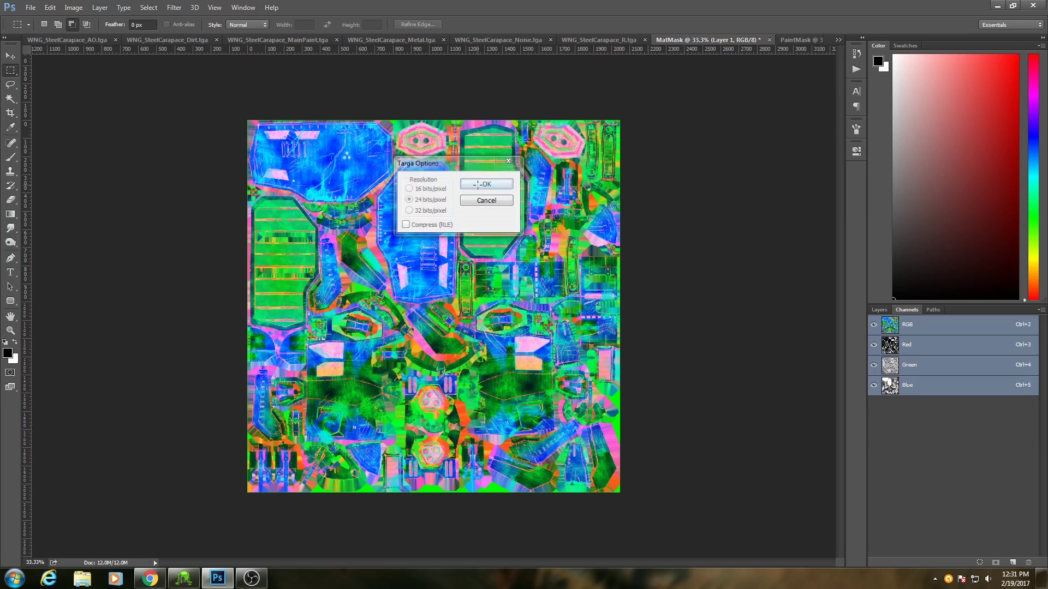
Step: Save the PaintMask texture as the 24 bits/pixel Targa file WNG_SteelCarapace_PaintMask.tga in the SteelCarapace folder
left_click(798, 40)
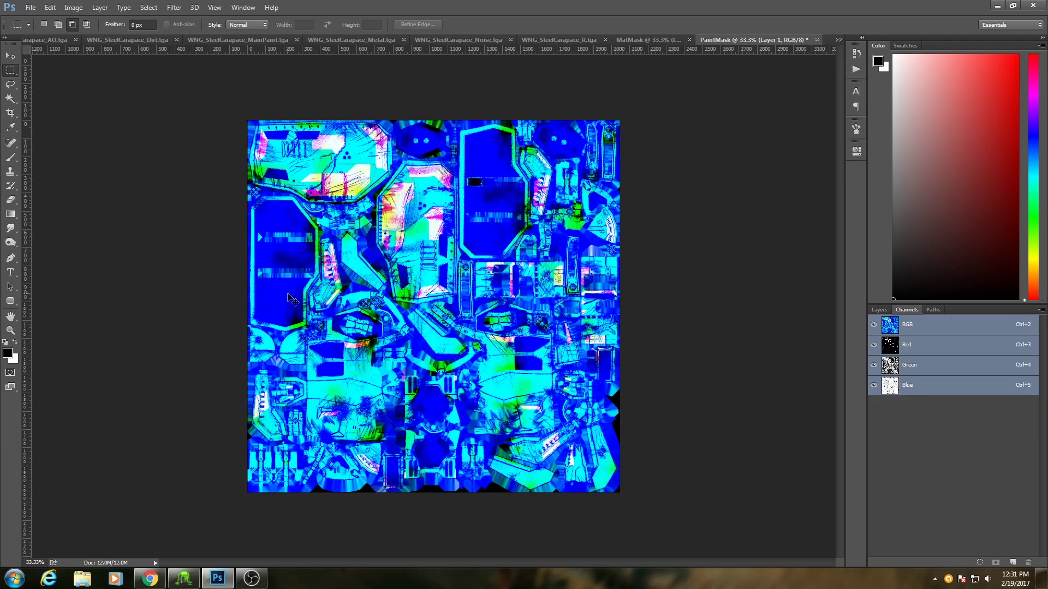
key("ctrl+shift+s")
left_click(338, 426)
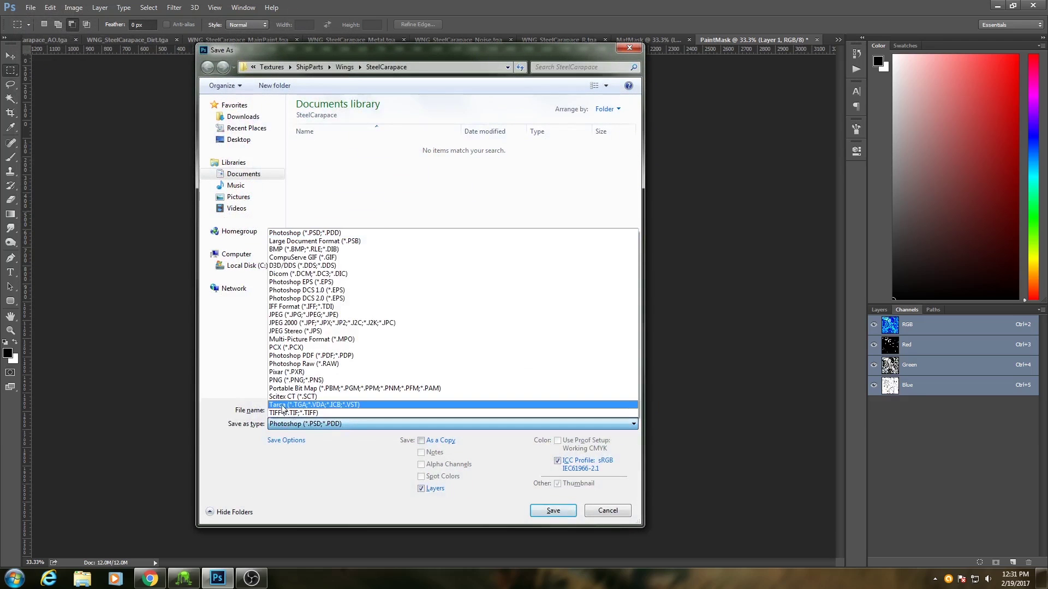
left_click(306, 406)
left_click(356, 205)
left_click(351, 410)
left_click_drag(342, 410, 332, 410)
type("PaintMask.tga")
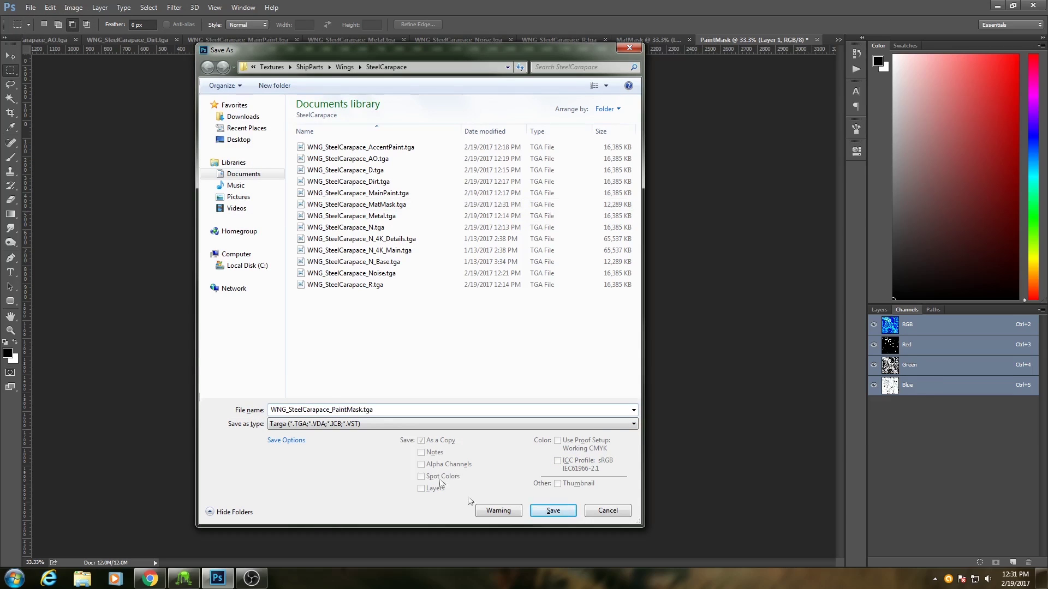
left_click(553, 511)
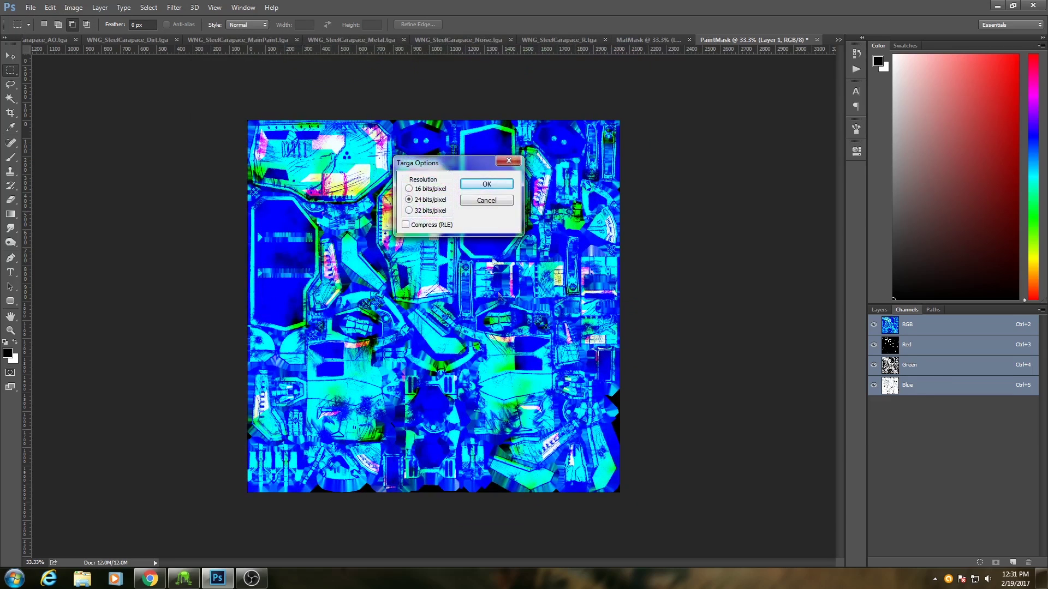
left_click(484, 182)
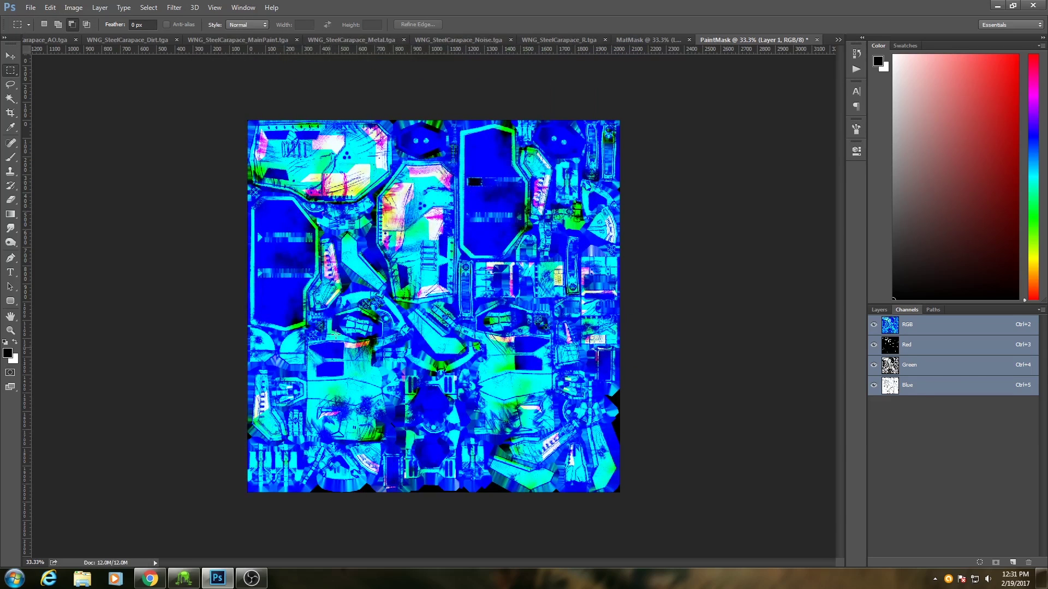